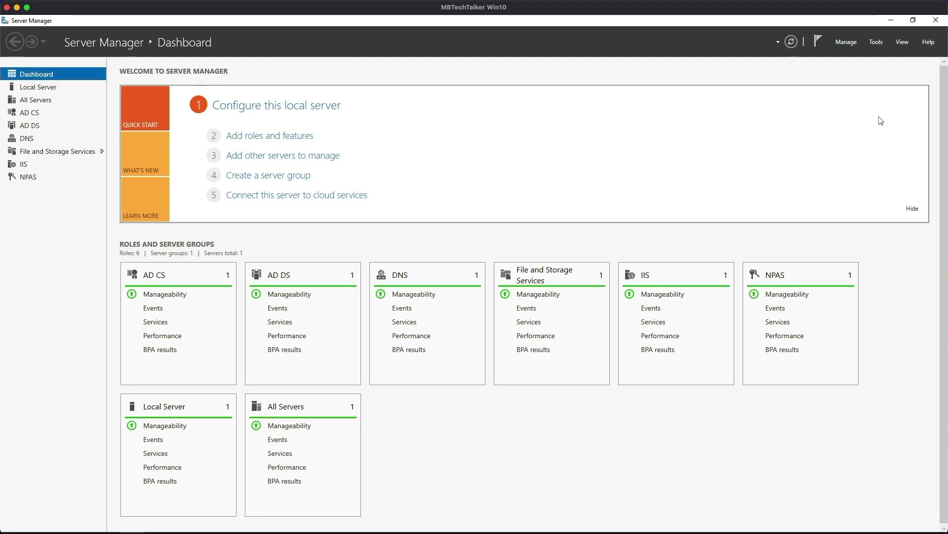
Open the Tools menu on the Server Manager Dashboard.
click(876, 42)
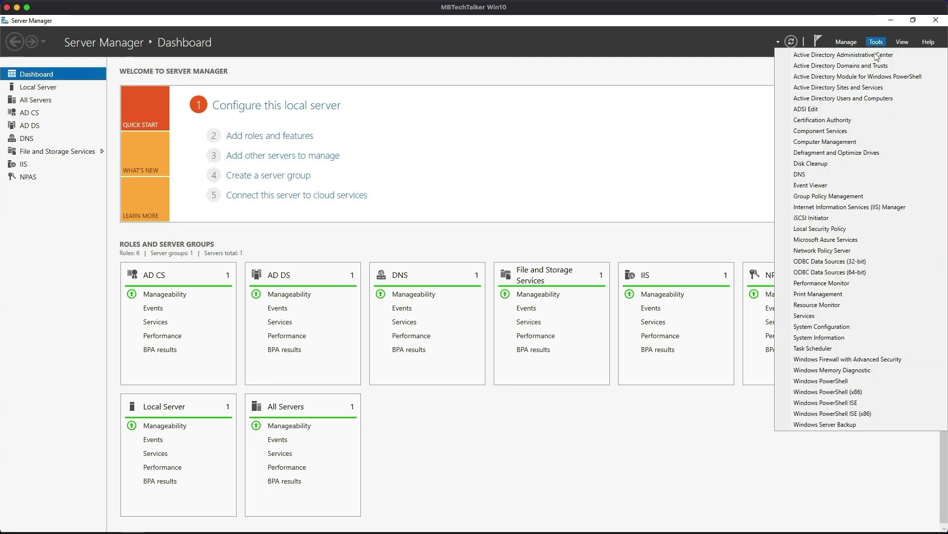
In Active Directory Users and Computers, browse mbtech.local > Security Team > SecAdmin User Accounts and open SecAdmin1.
click(861, 97)
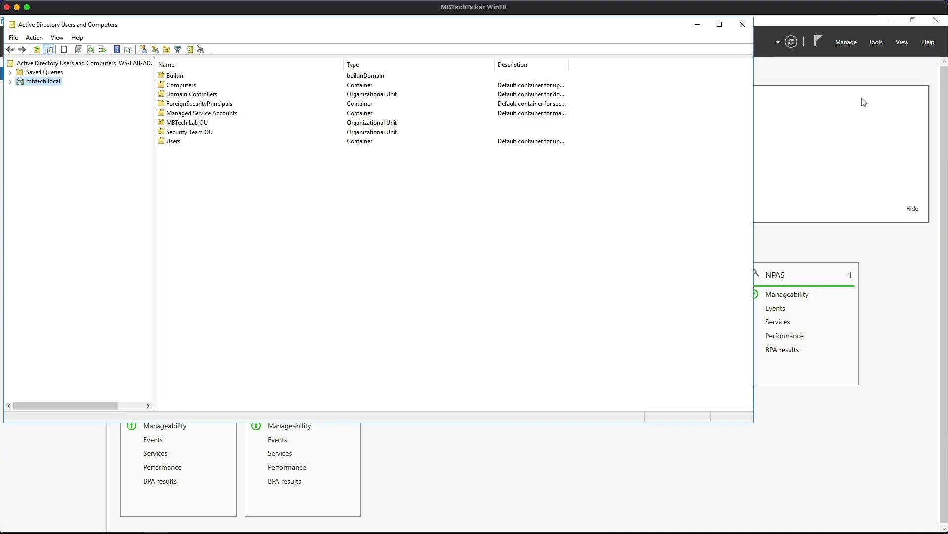
click(10, 82)
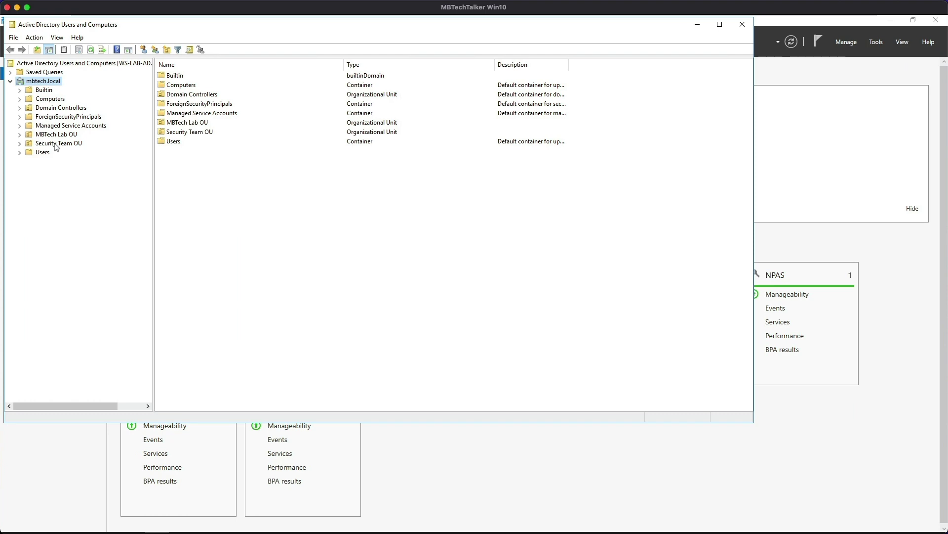
click(20, 144)
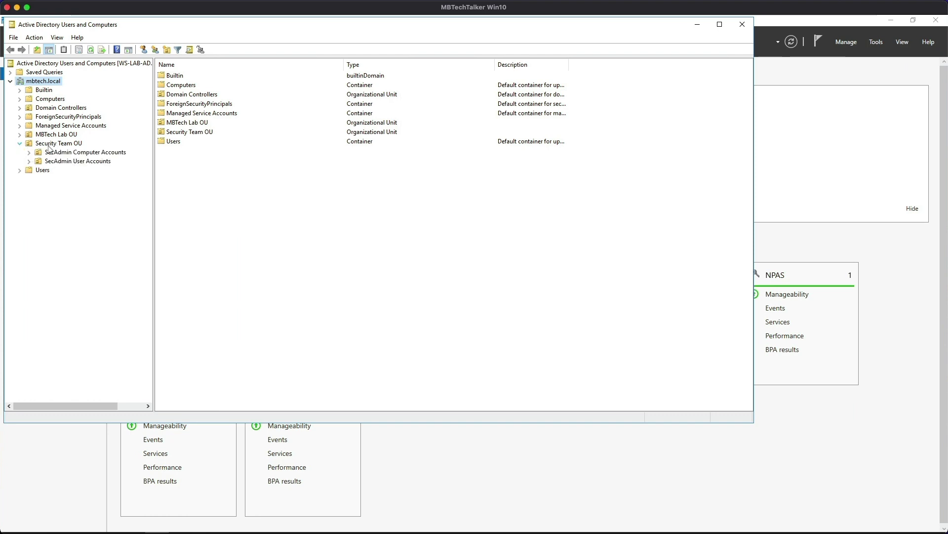
click(73, 162)
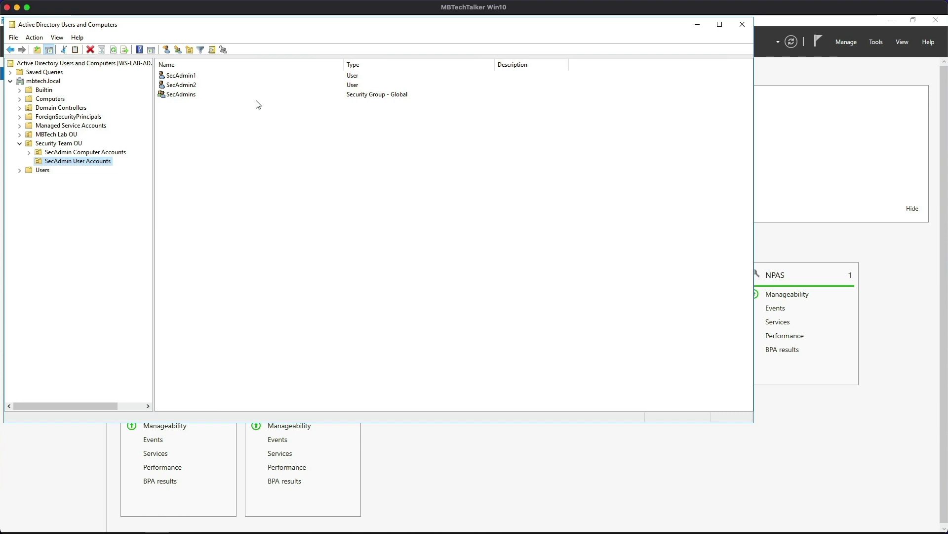
double_click(189, 76)
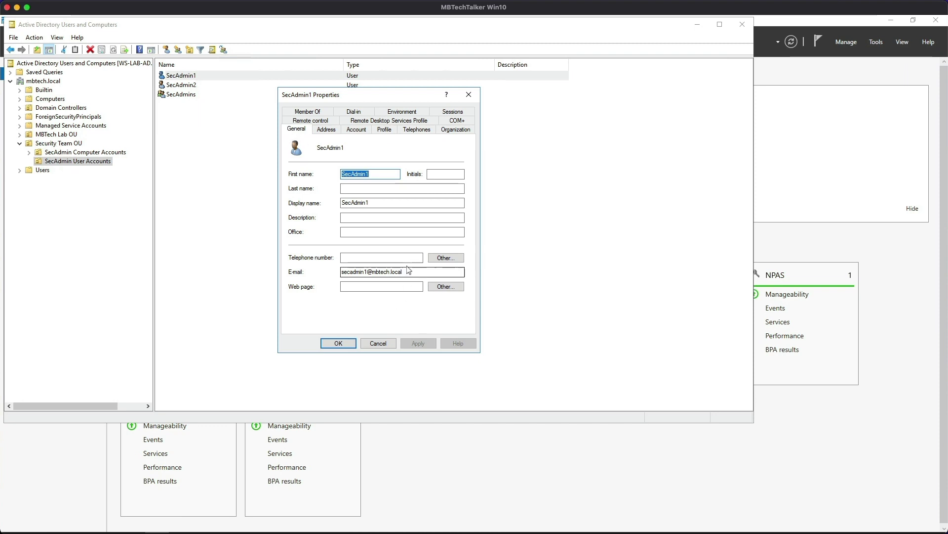
Check SecAdmin1's e-mail address on the General tab, then close the properties dialog.
drag(410, 271, 342, 273)
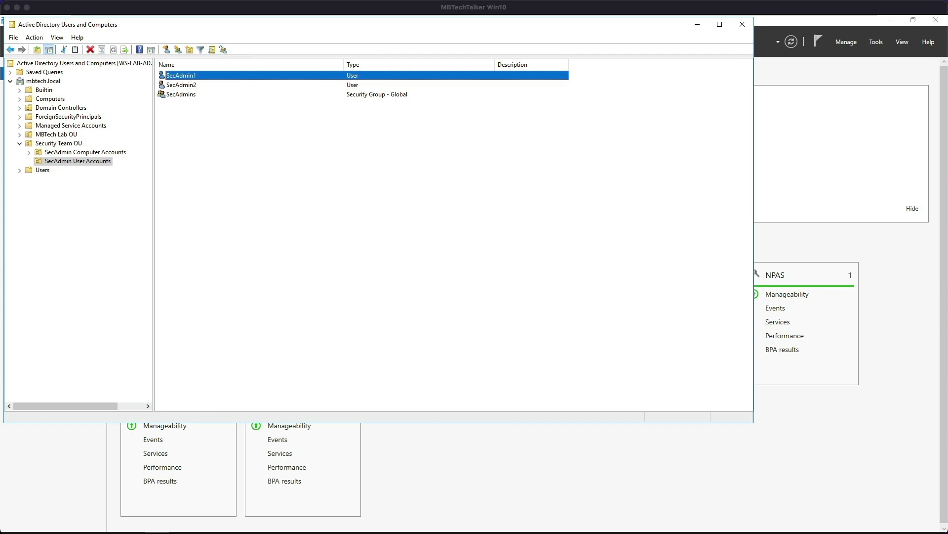
click(419, 327)
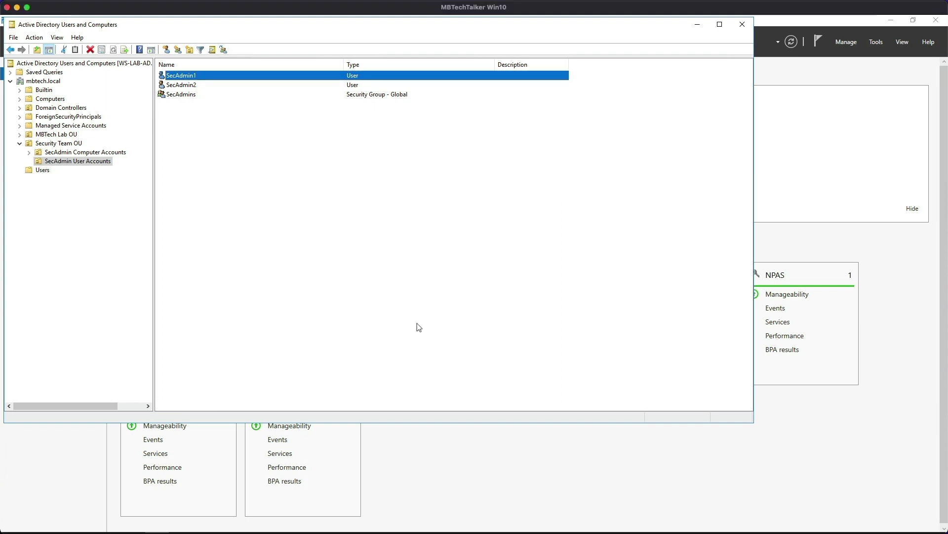
Minimize ADUC and launch the Certification Authority console maximized.
click(700, 28)
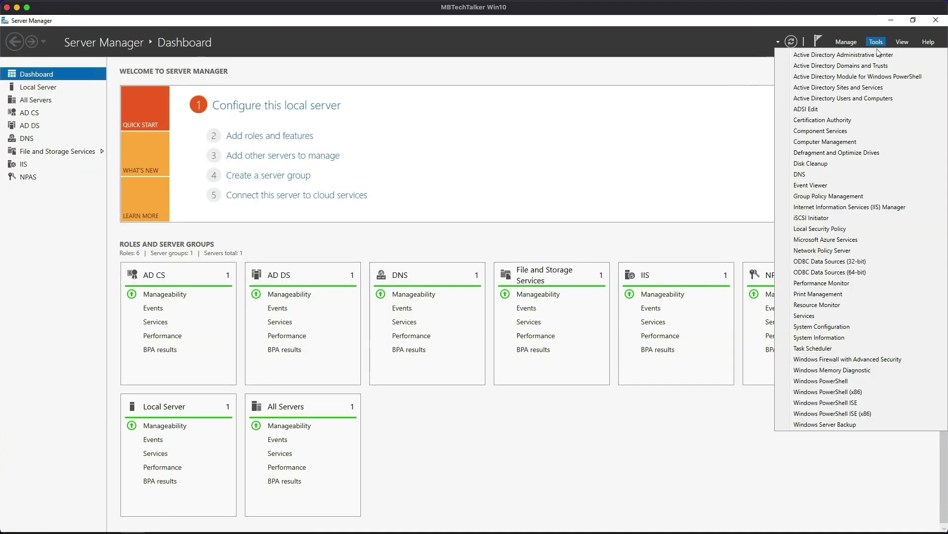
click(858, 121)
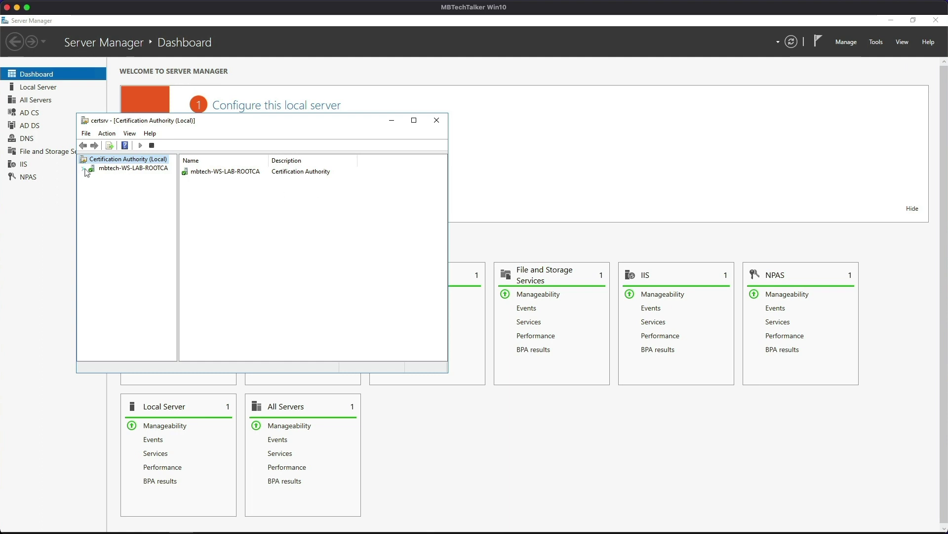
click(414, 120)
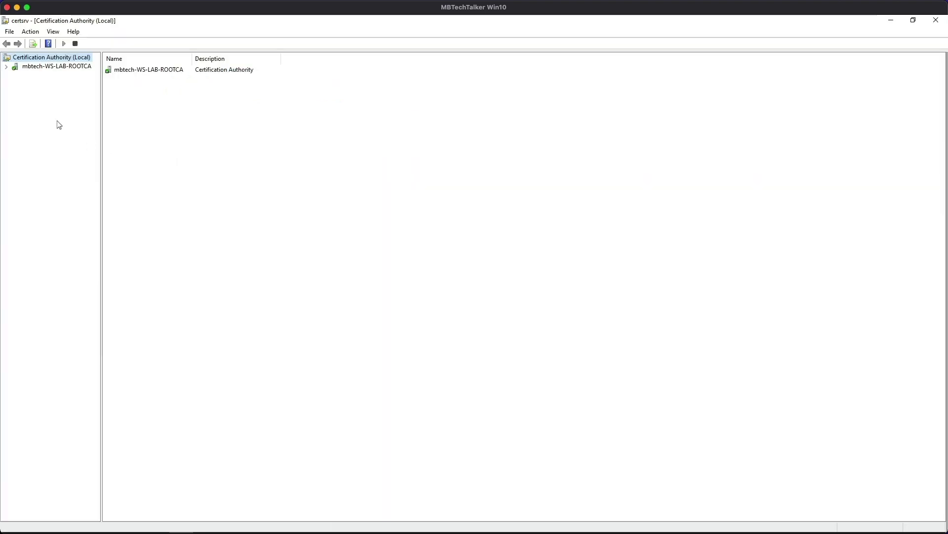
Under mbtech-WS-LAB-ROOTCA, open Certificate Templates > Manage and select the User template.
click(6, 67)
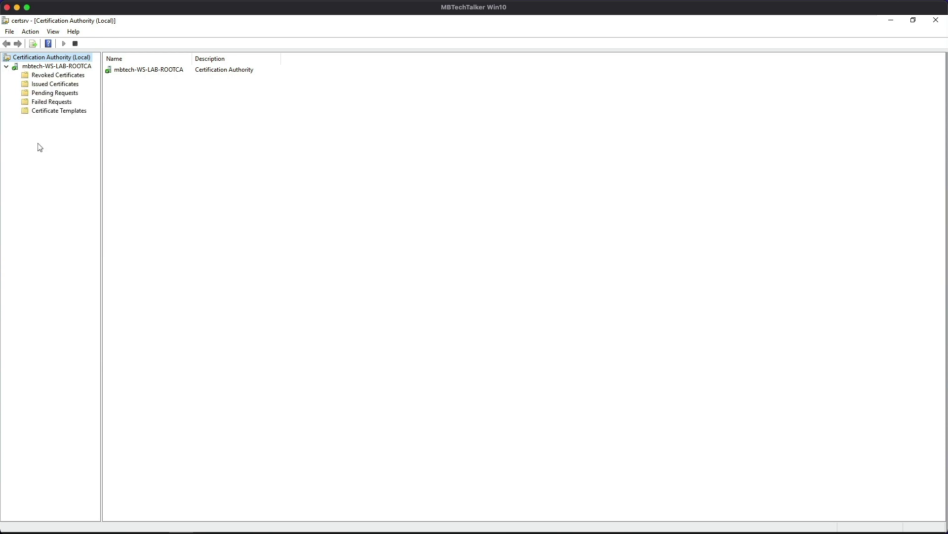
click(52, 111)
right_click(62, 112)
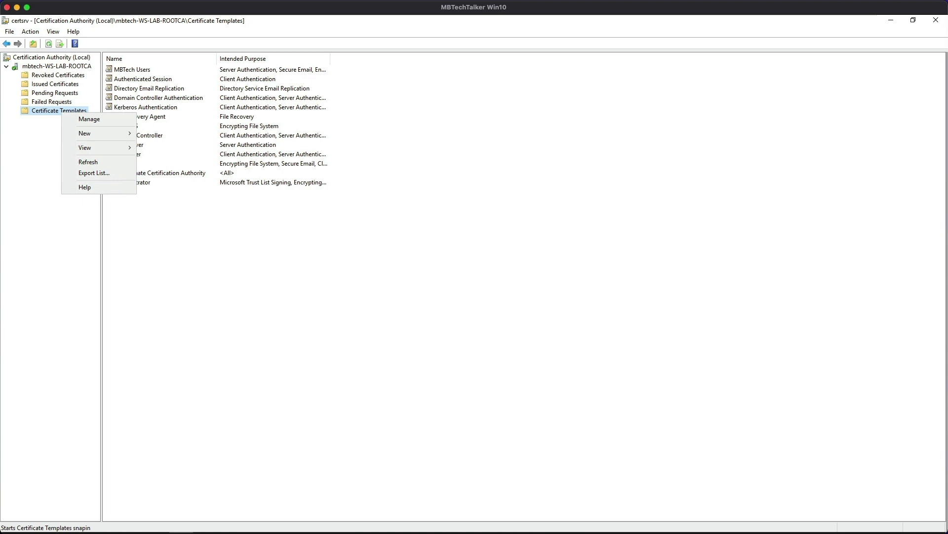
click(90, 120)
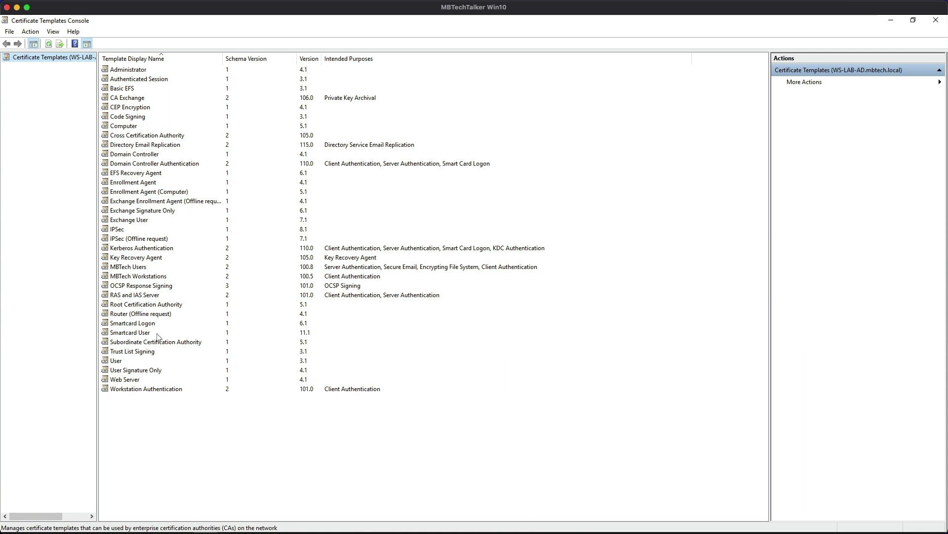
click(138, 362)
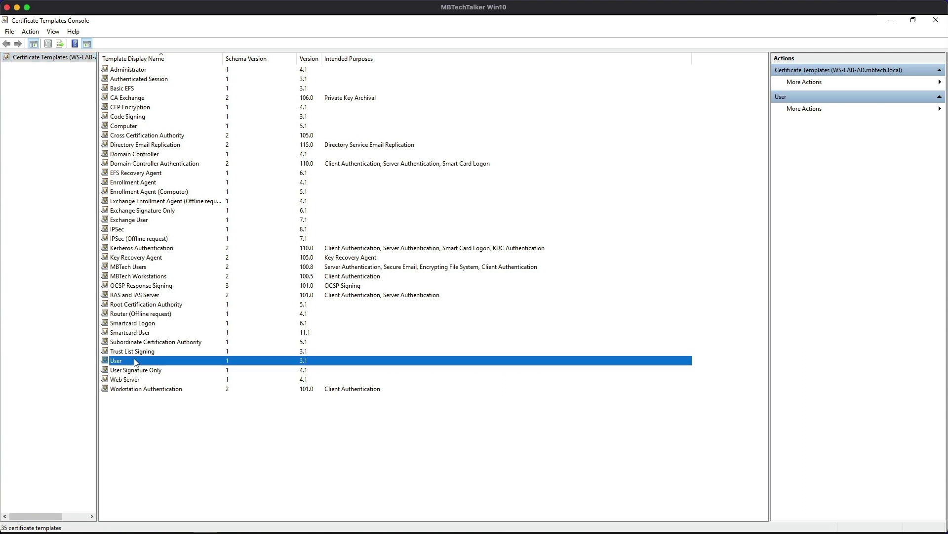
right_click(137, 361)
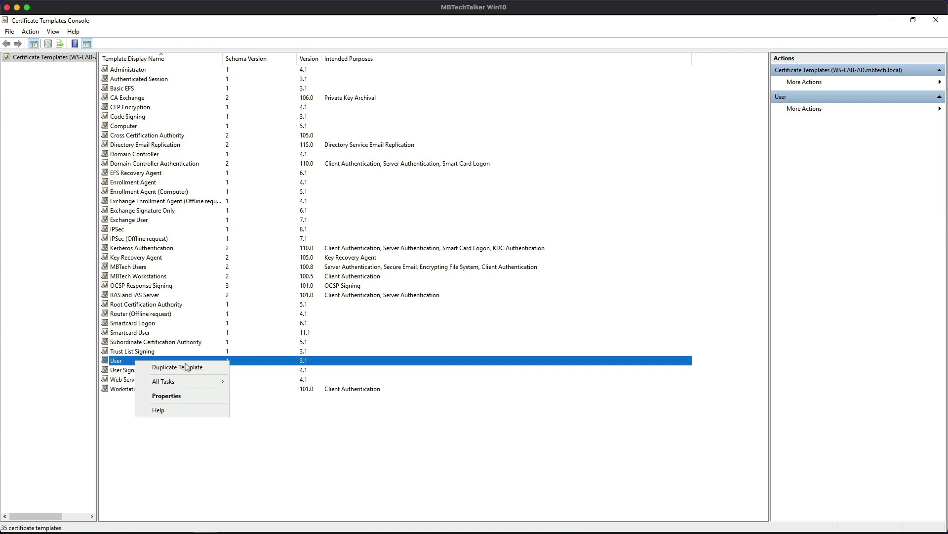
Duplicate the User template as 'SecAdmin Users' with a 4096 minimum key size.
click(188, 366)
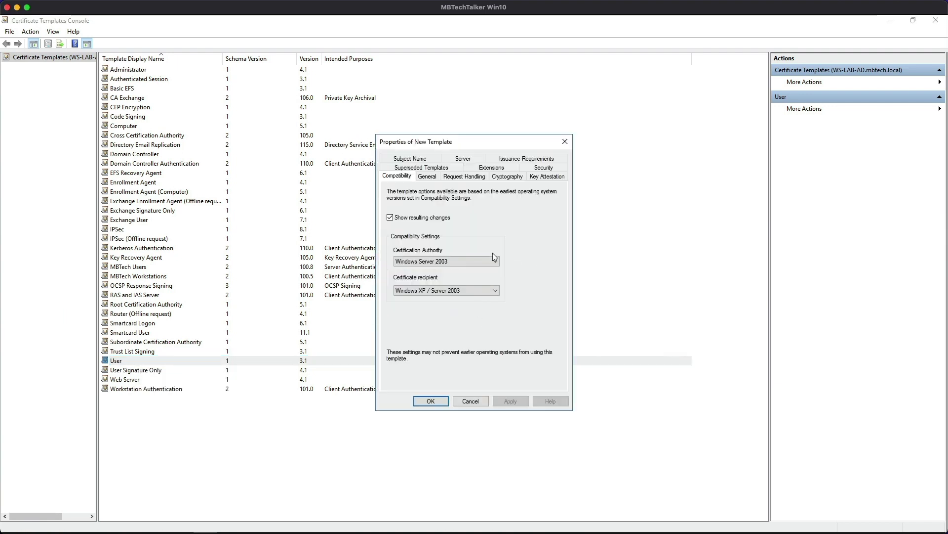
click(427, 176)
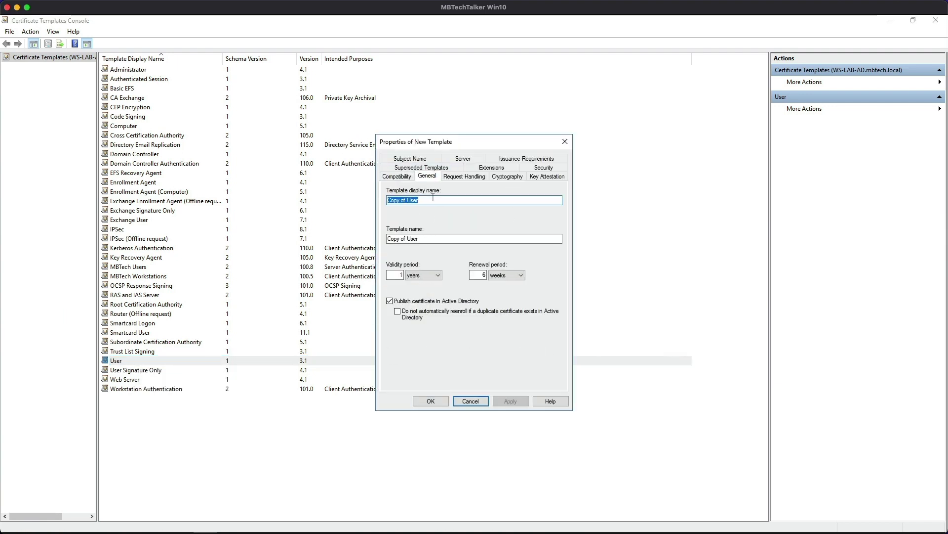
key(BackSpace)
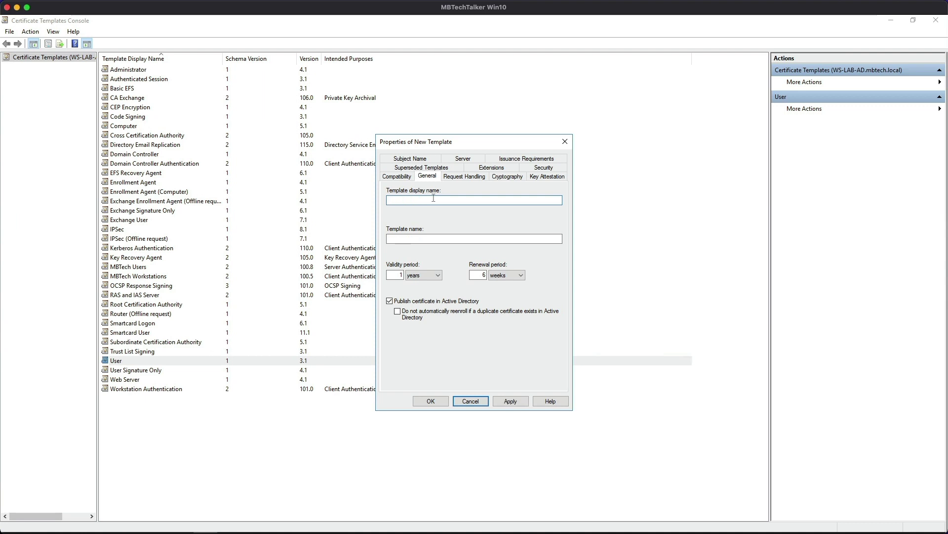
text(SecAdmin Users)
click(507, 176)
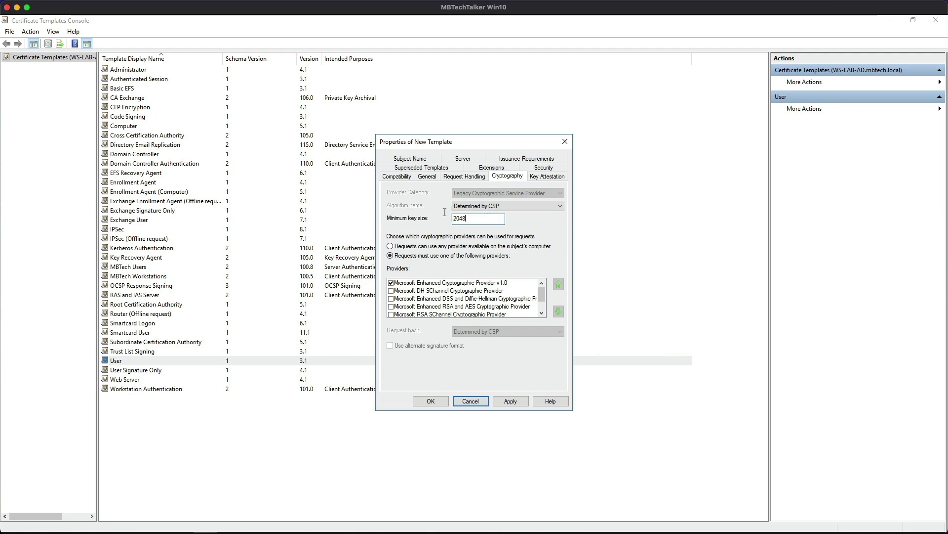
drag(493, 218, 442, 215)
text(4)
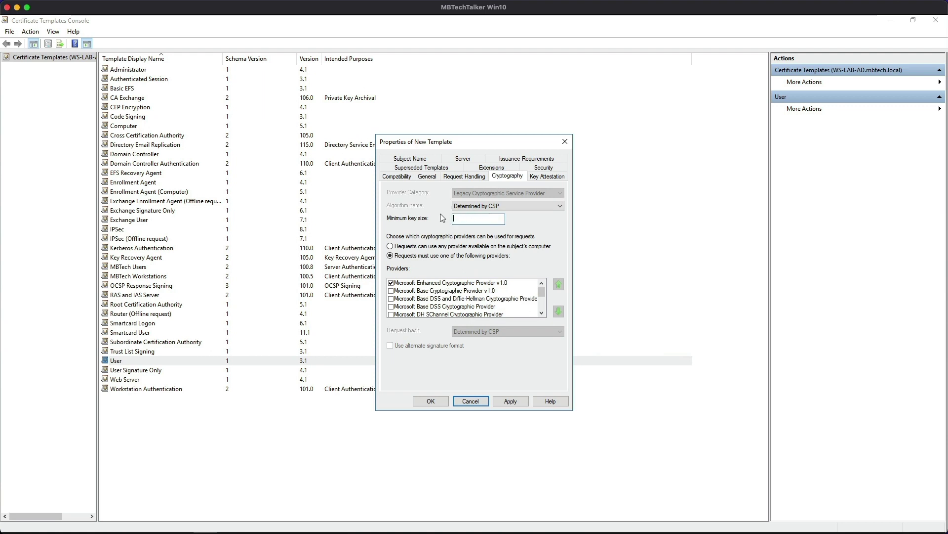
text(096)
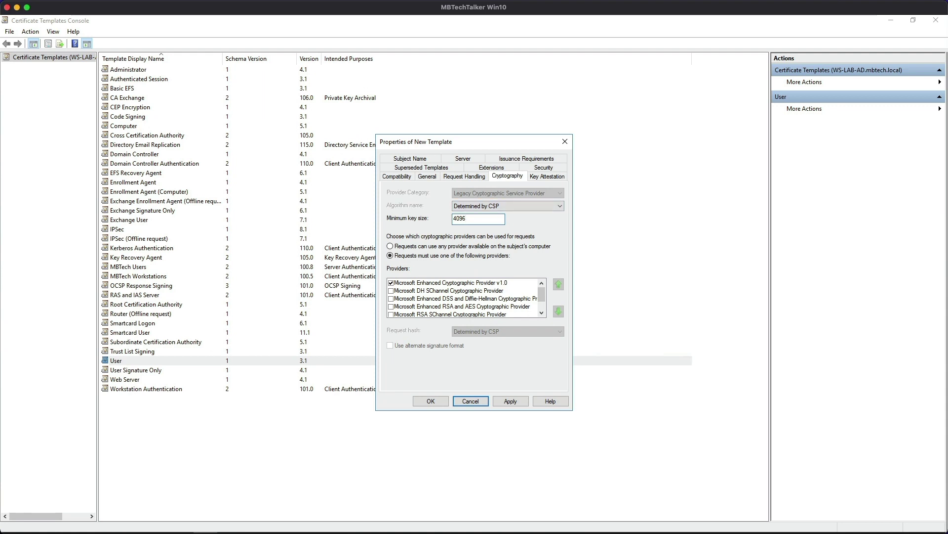
click(544, 167)
Remove the Enroll permission from Domain Users, leaving them only Read.
click(424, 224)
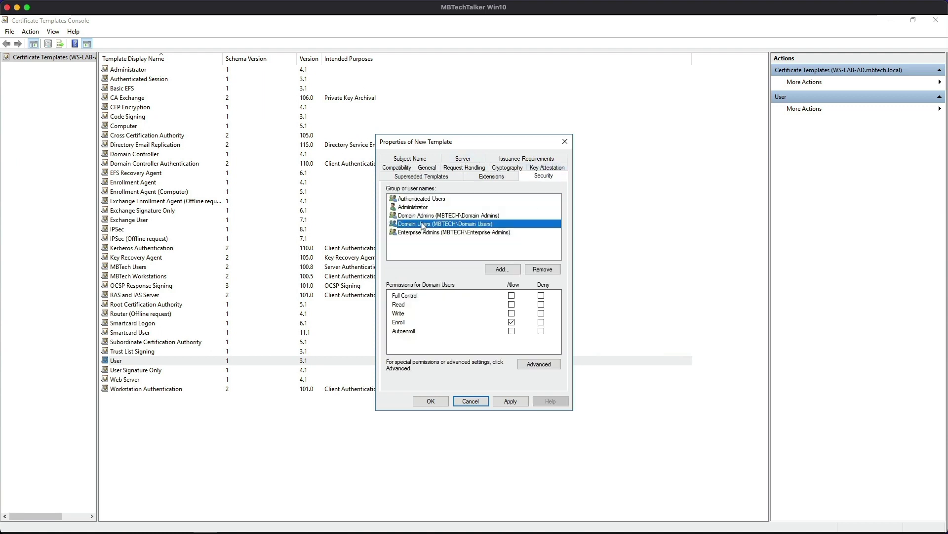
click(512, 323)
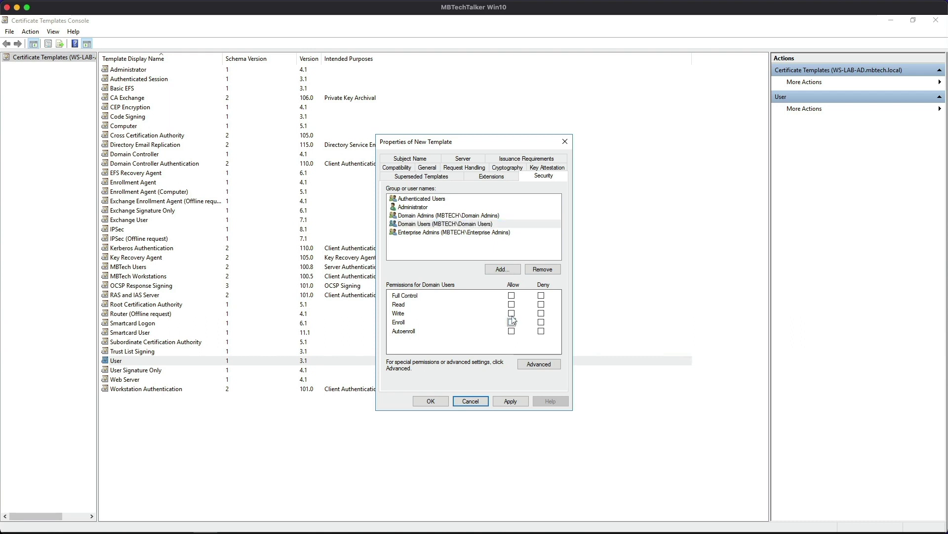
click(512, 305)
Add the SecAdmins group with Enroll and Autoenroll allowed, then apply and save the template.
click(502, 269)
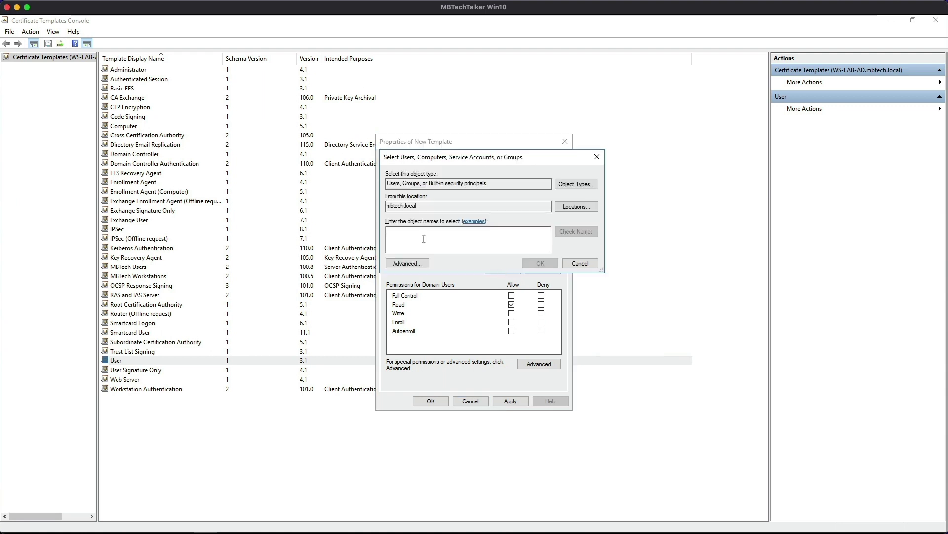
text(secad)
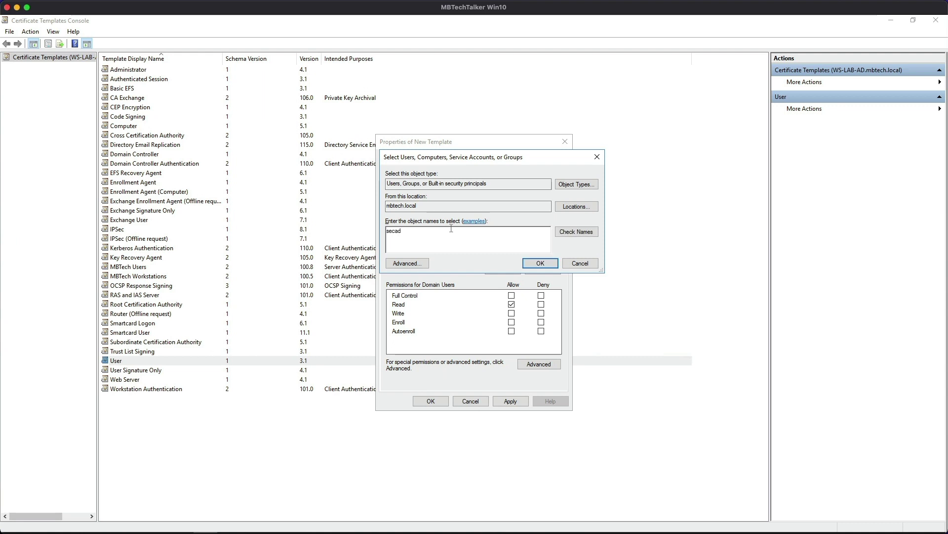
click(587, 232)
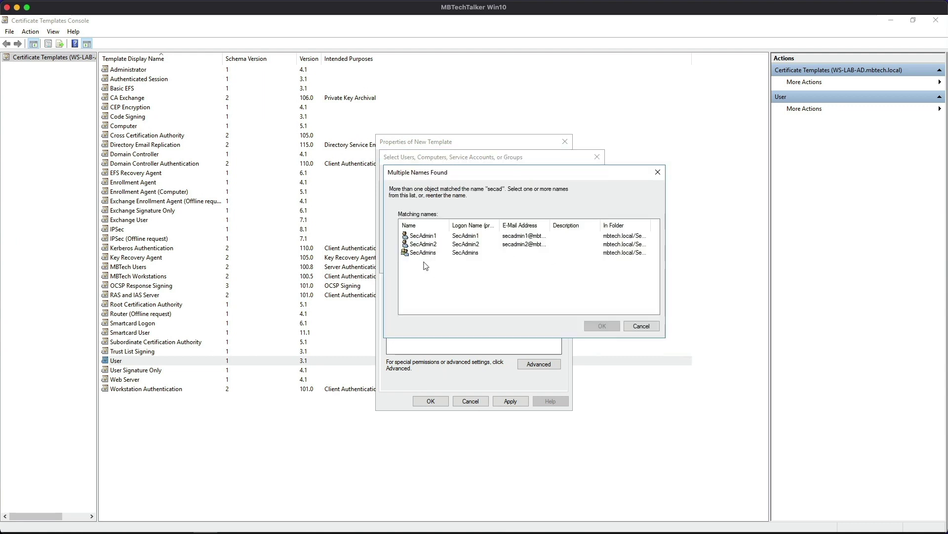
click(424, 253)
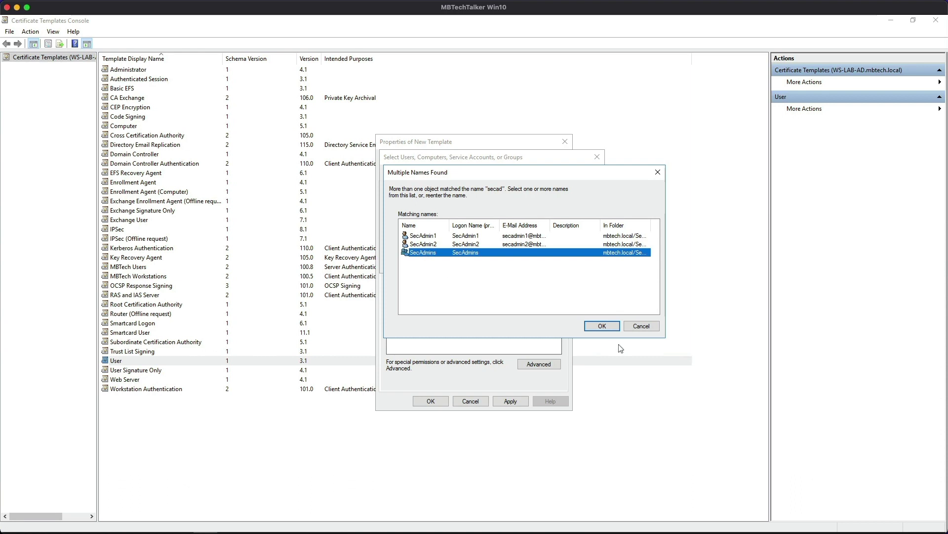
click(602, 325)
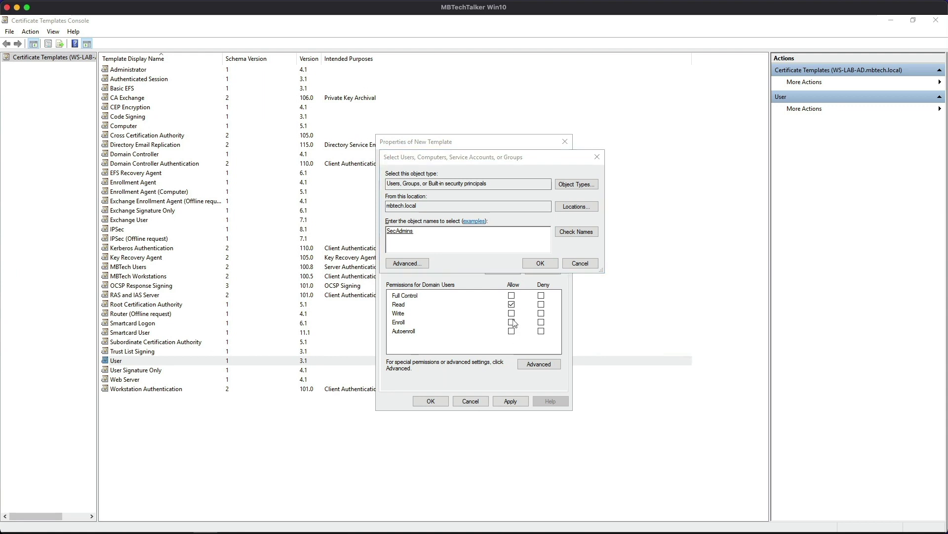
click(541, 263)
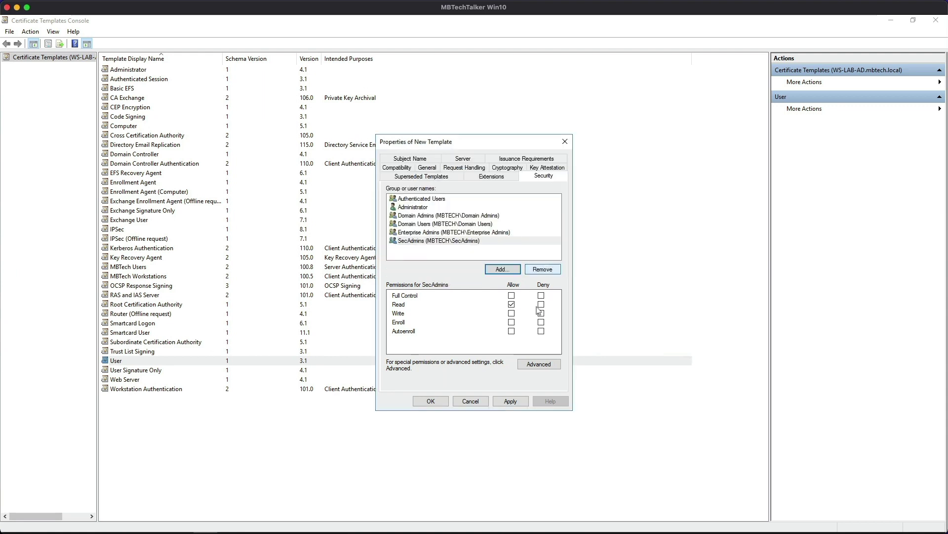
click(512, 322)
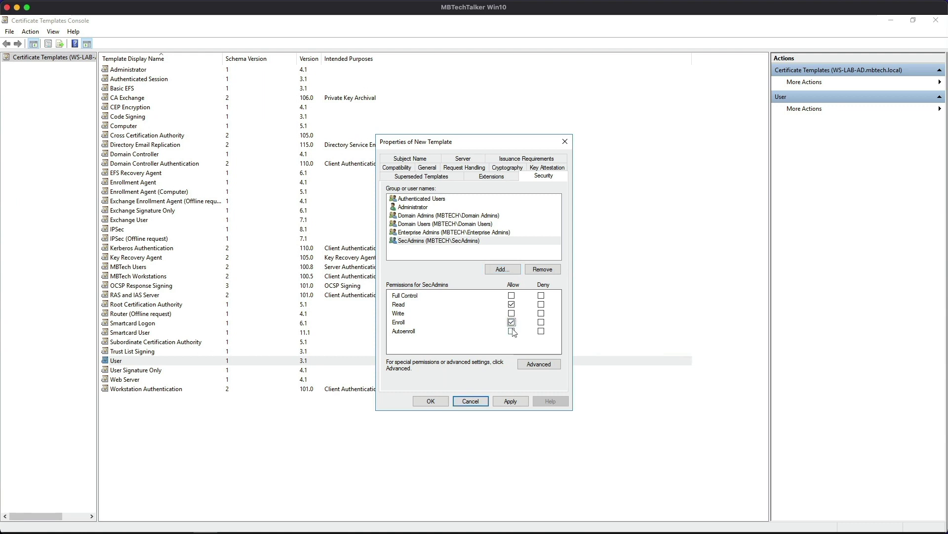
click(512, 331)
click(510, 401)
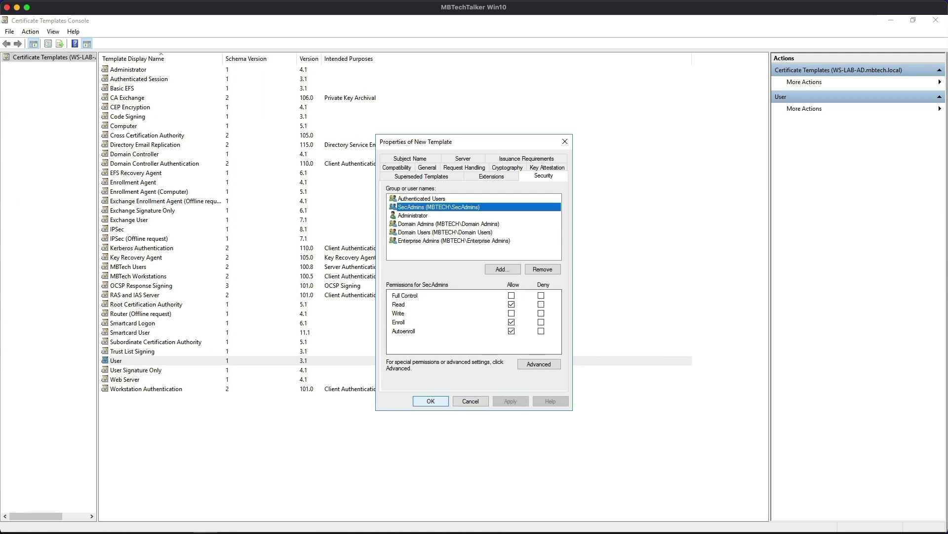
click(447, 402)
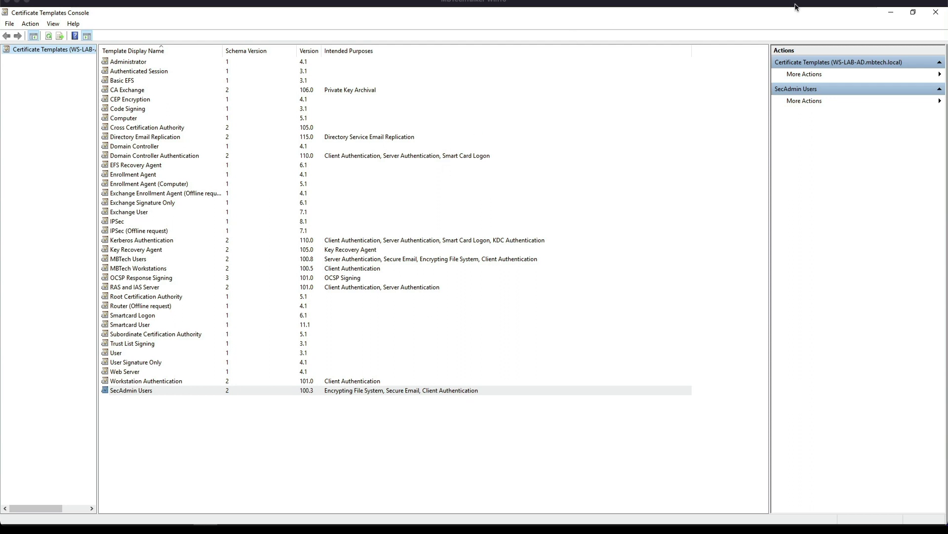
Add SecAdmin Users via New > Certificate Template to Issue, then minimize certsrv.
click(893, 18)
click(892, 15)
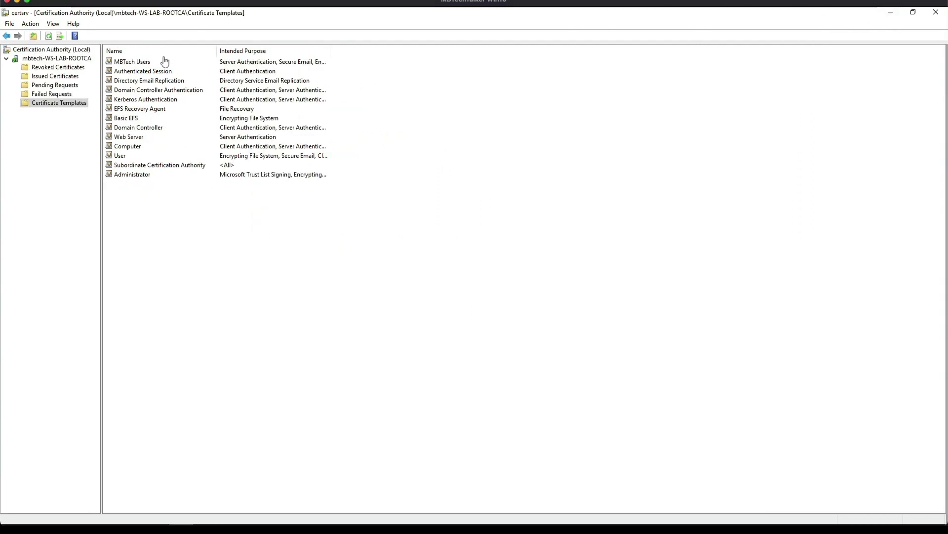
right_click(69, 105)
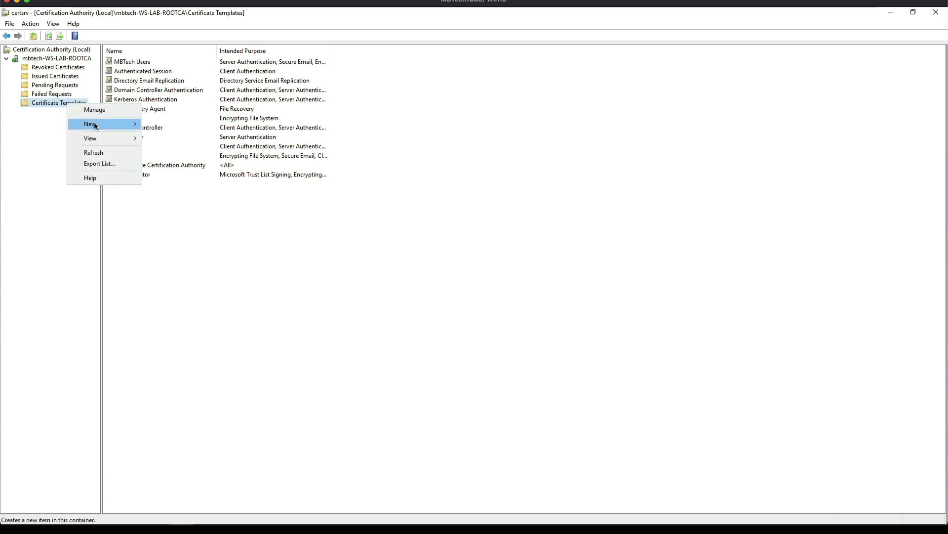
mouse_move(96, 126)
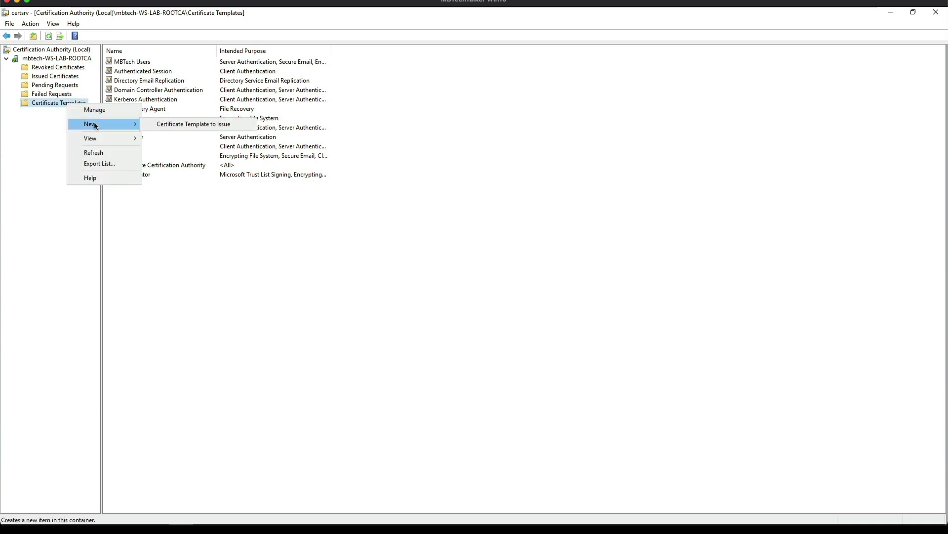
click(163, 124)
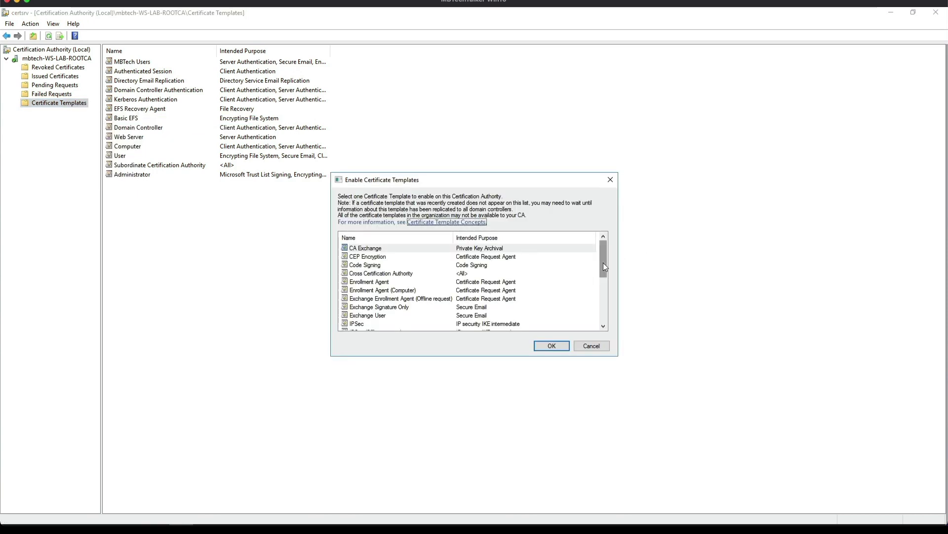
drag(603, 263, 607, 307)
click(376, 292)
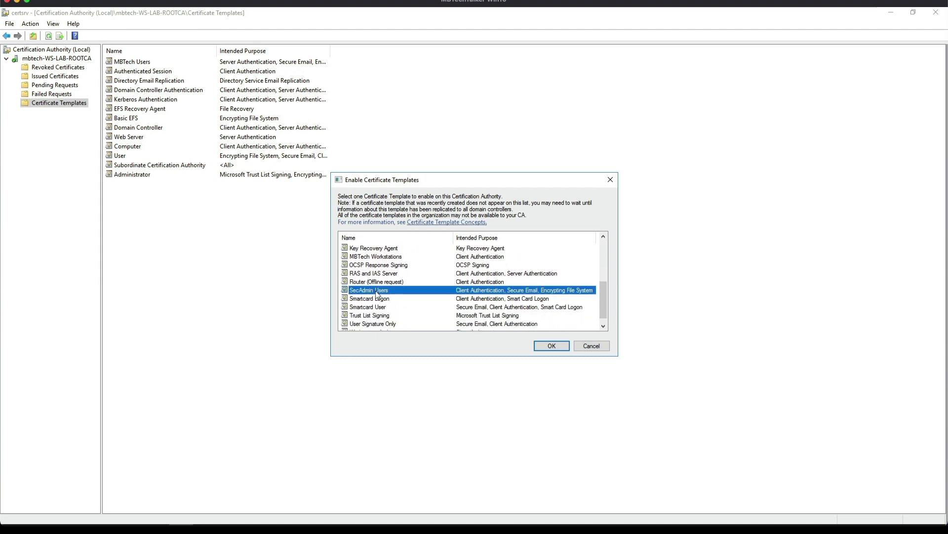
click(552, 345)
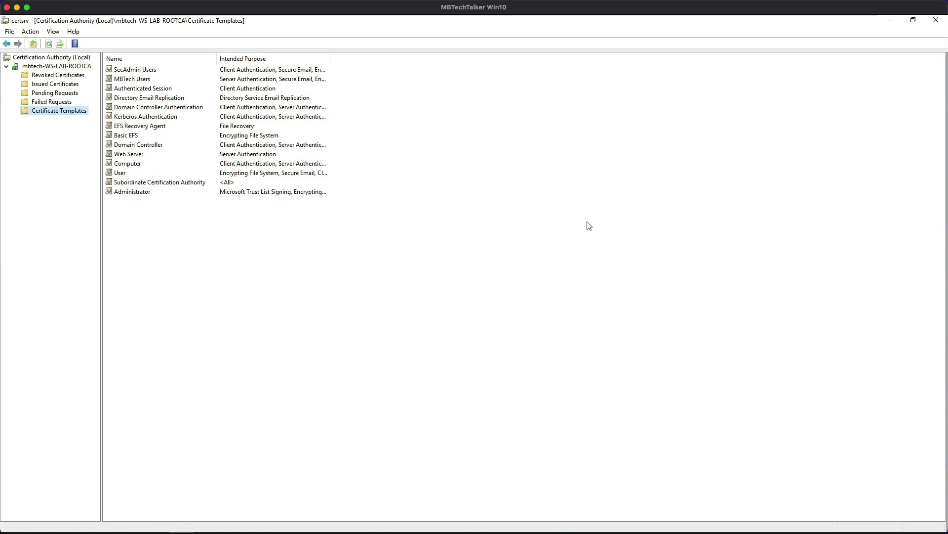
click(891, 20)
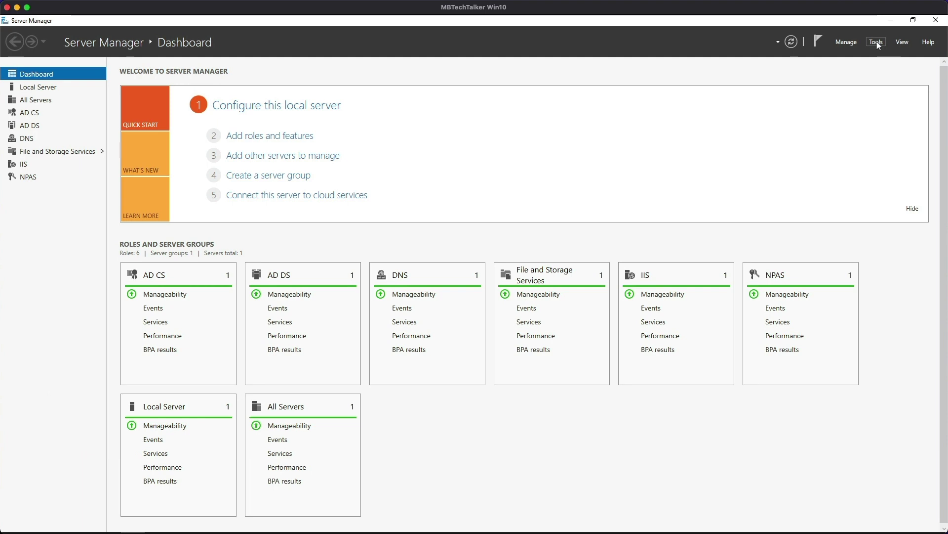
Launch Group Policy Management and expand mbtech.local down to Group Policy Objects.
click(877, 41)
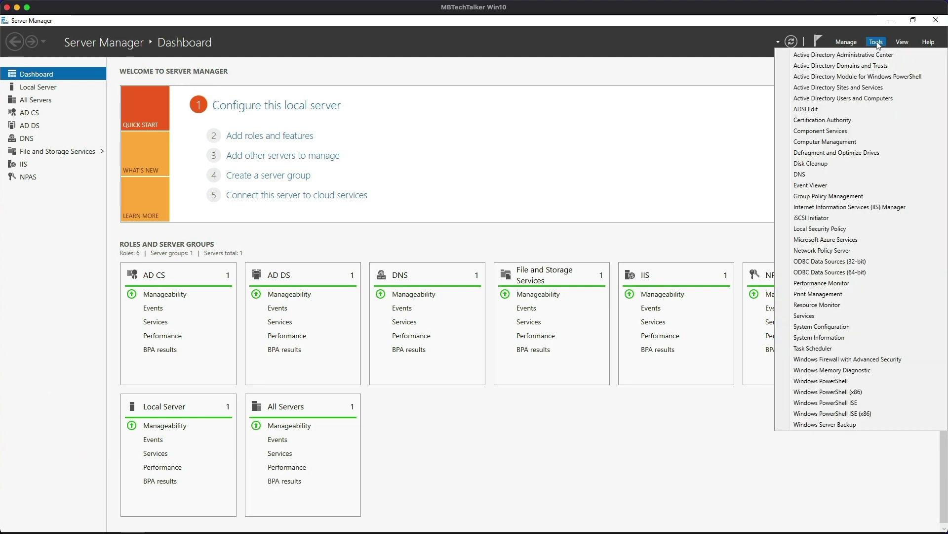
click(838, 197)
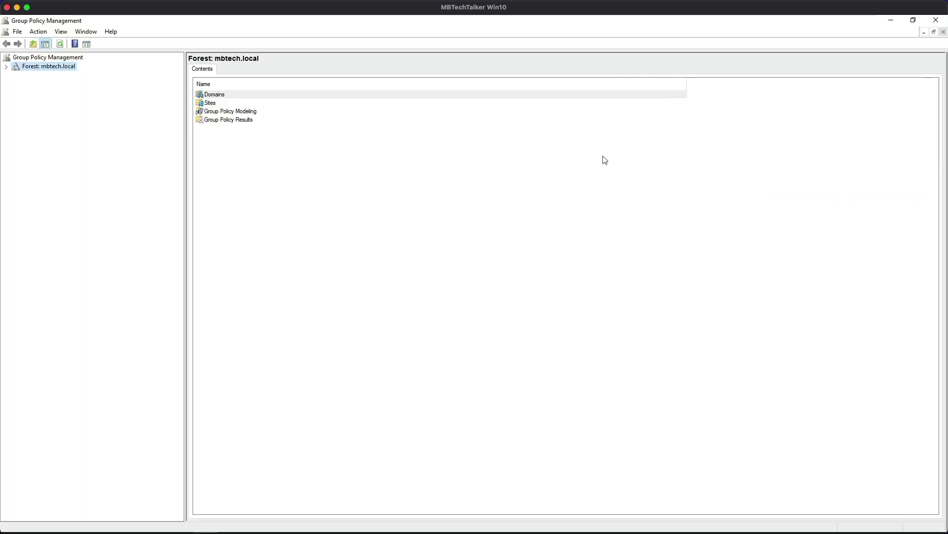
click(6, 67)
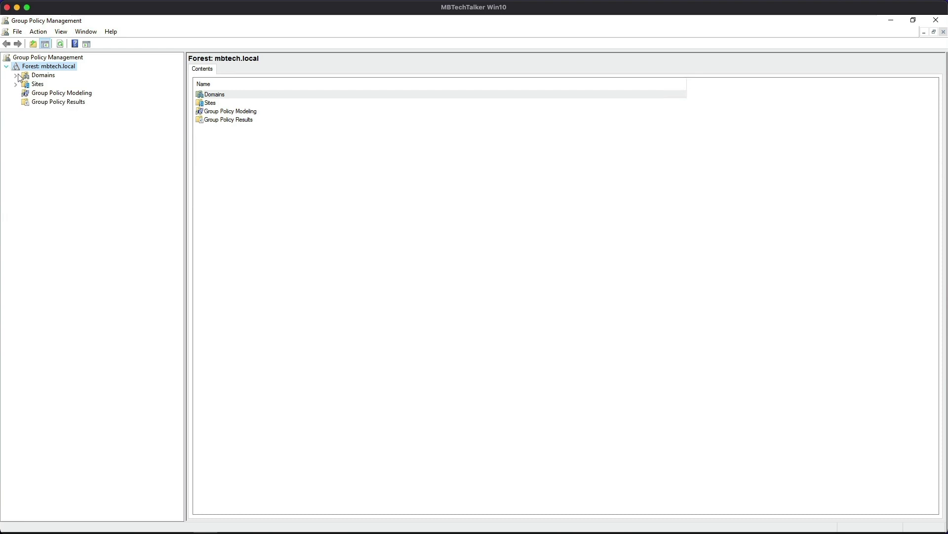
click(16, 75)
click(25, 84)
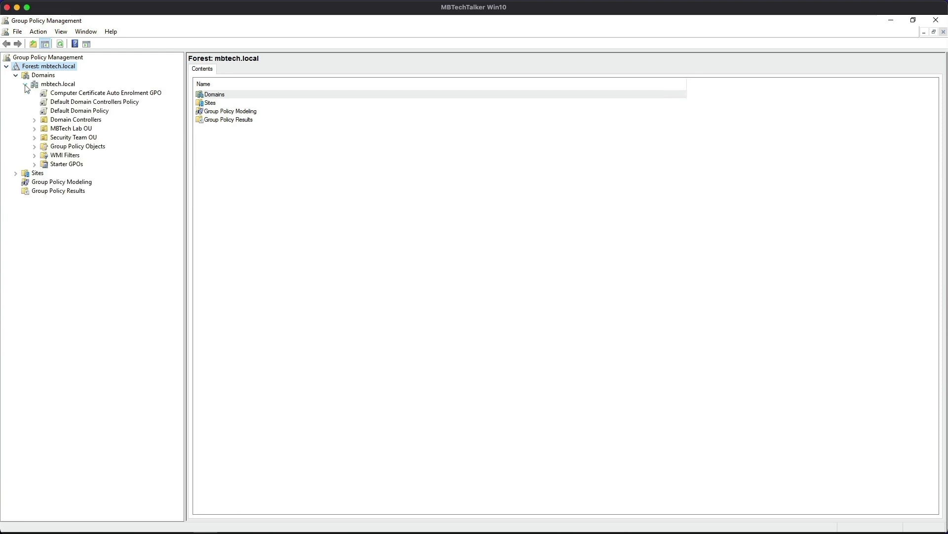
click(34, 146)
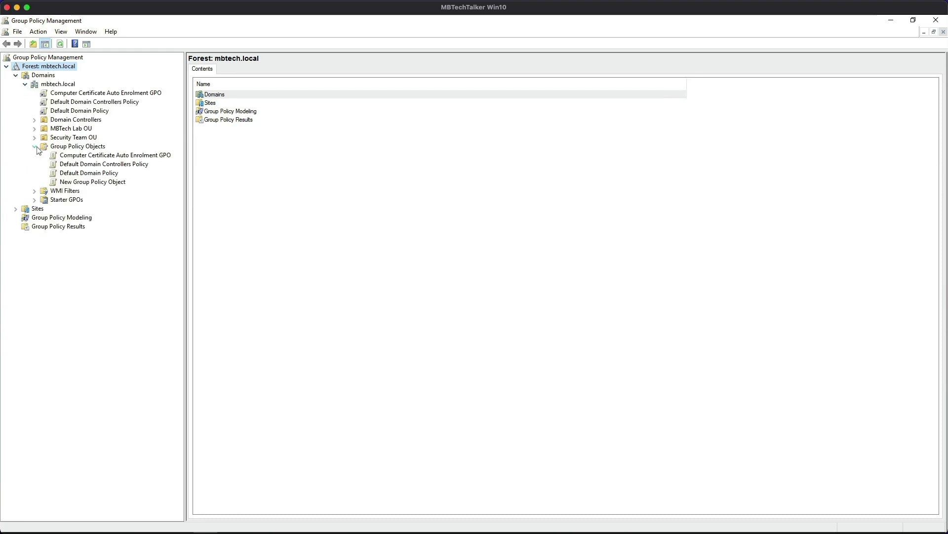
click(62, 147)
Create a new GPO named 'SecAdmins Users Certificate Auto Enrolment GPO' and select it.
right_click(78, 148)
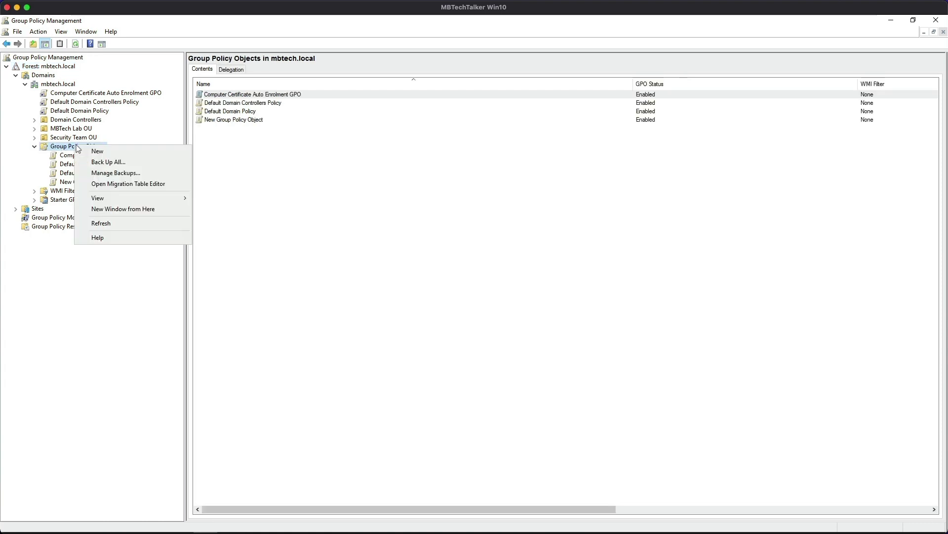
click(111, 154)
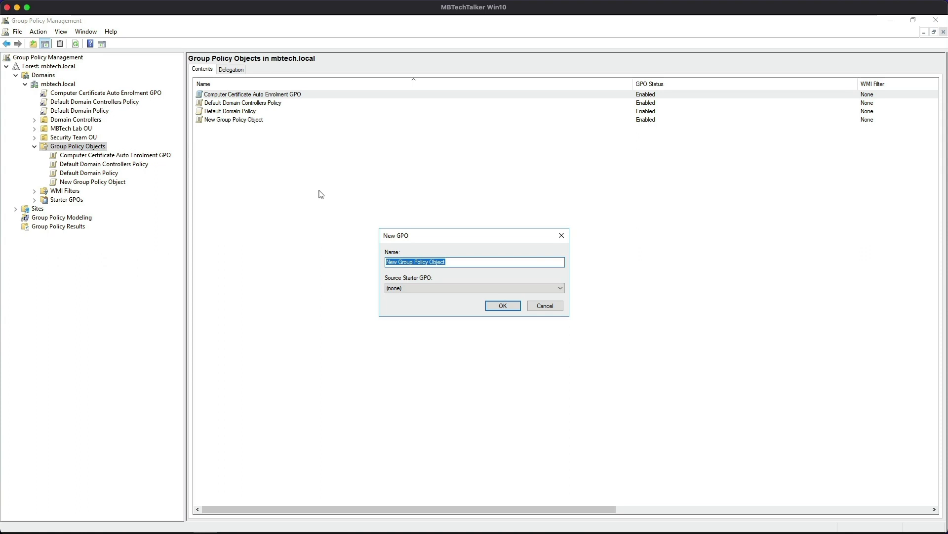
text(SecAdmins Users Certificate Auto Enrolment GPO)
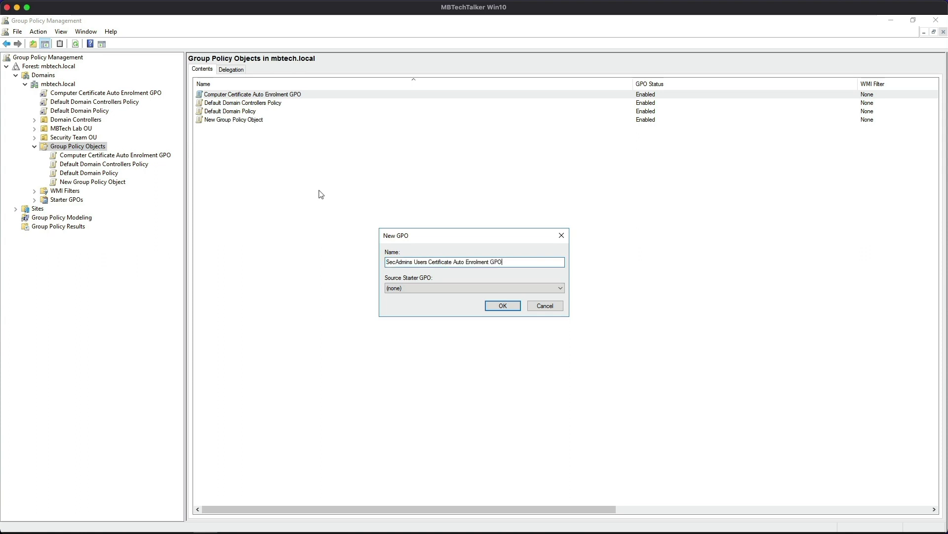
click(503, 306)
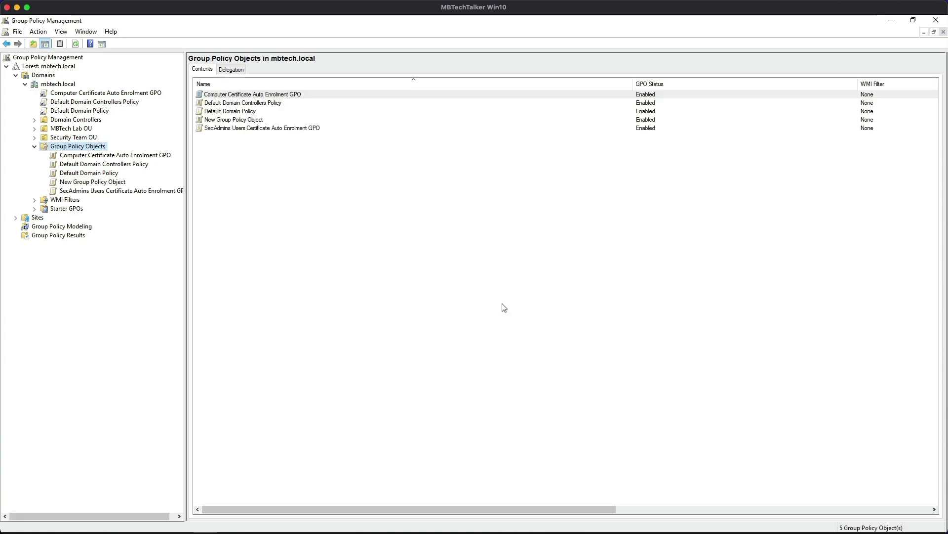
click(101, 191)
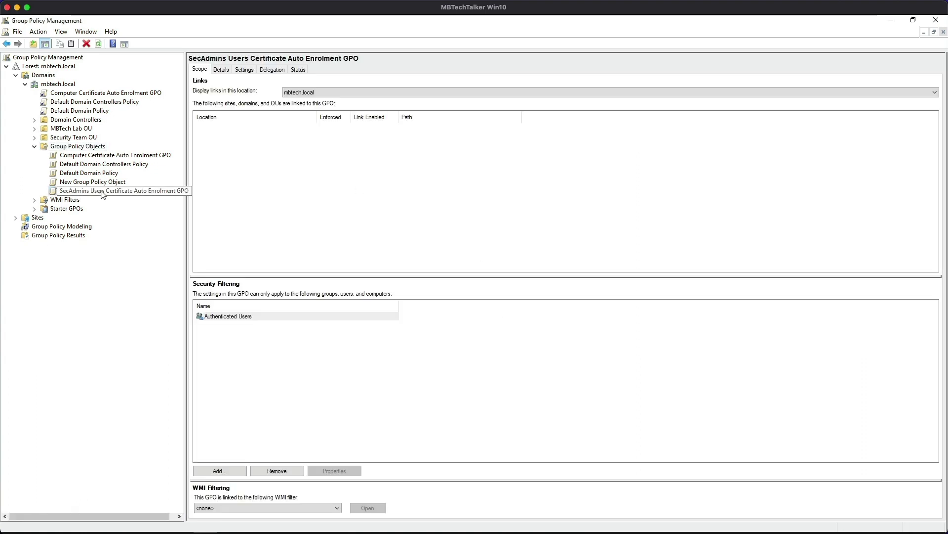
right_click(101, 191)
Edit the SecAdmins GPO and enlarge the Group Policy Management Editor and its tree pane.
click(135, 198)
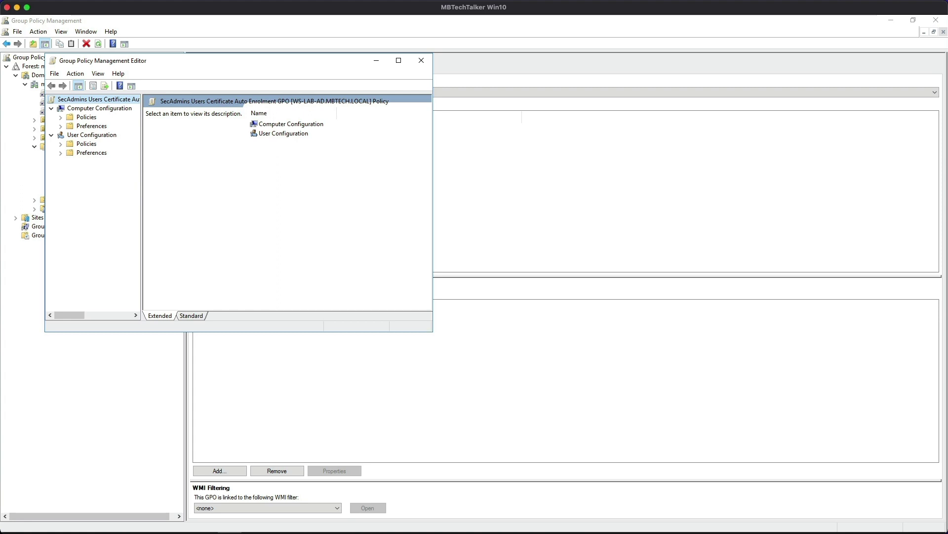
drag(433, 330, 858, 413)
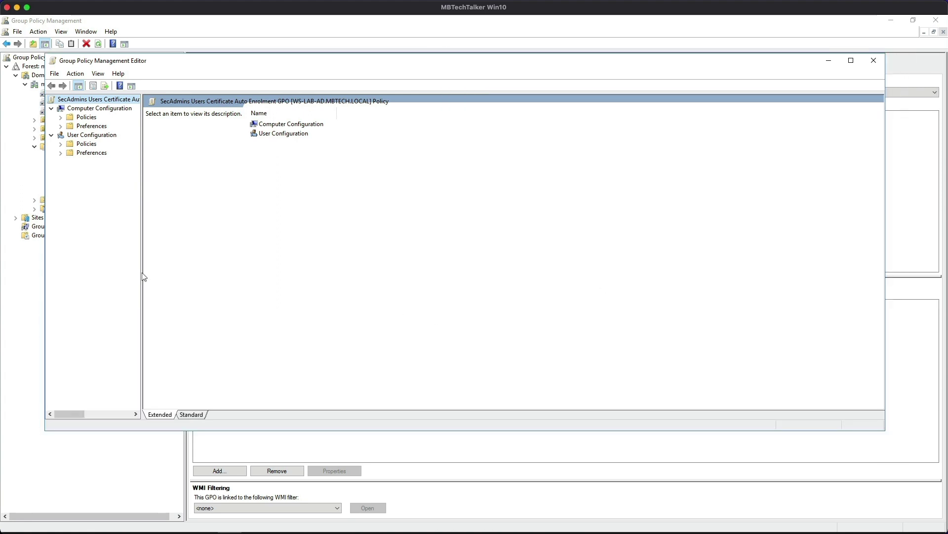
drag(143, 271, 227, 266)
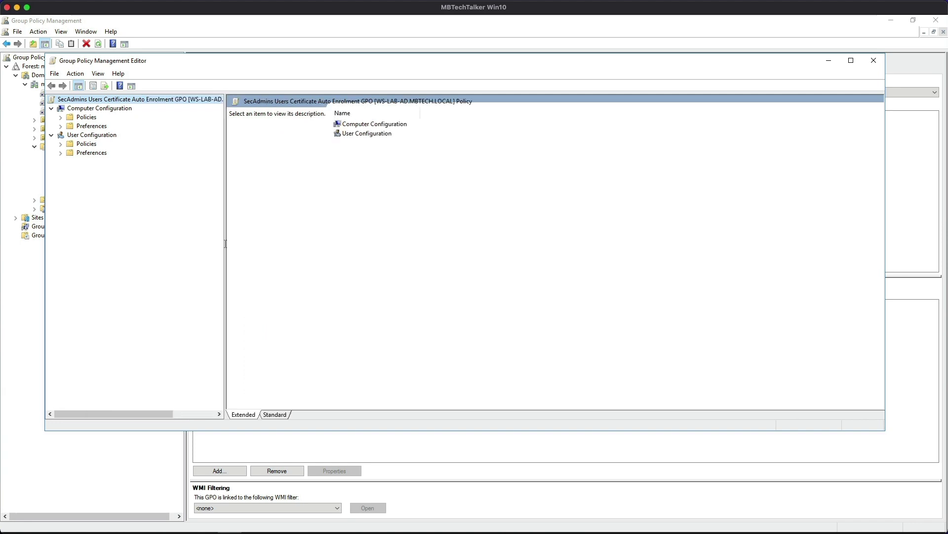
Expand User Configuration > Policies > Windows Settings > Security Settings > Public Key Policies and select Auto-Enrollment.
click(60, 144)
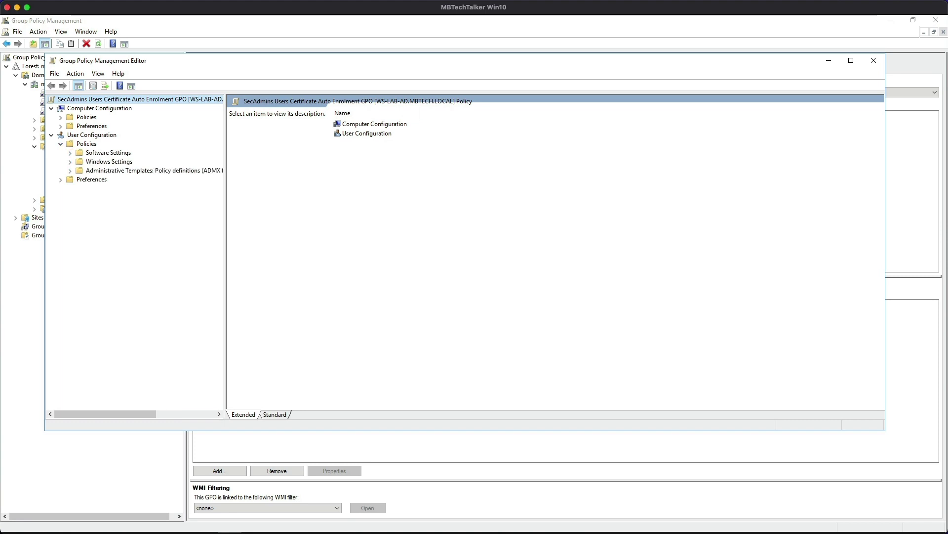
click(71, 162)
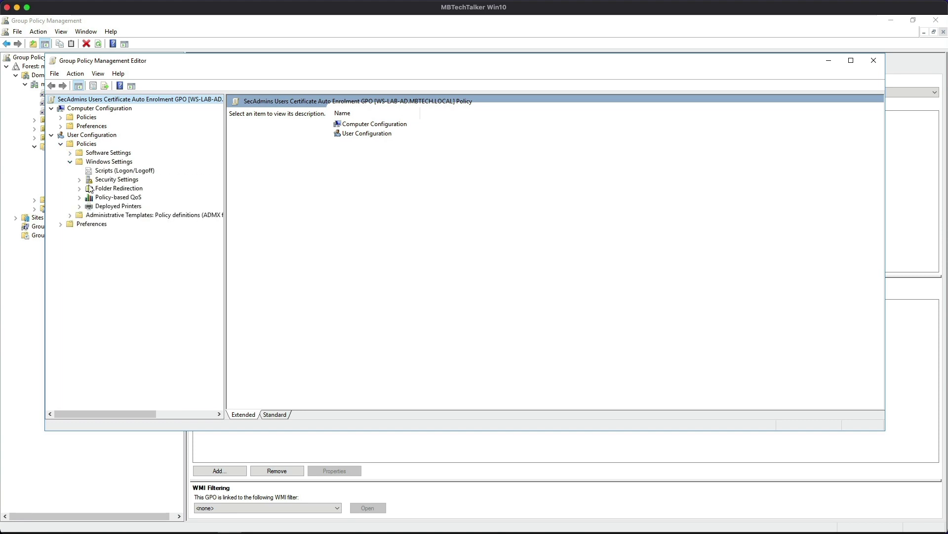
click(81, 180)
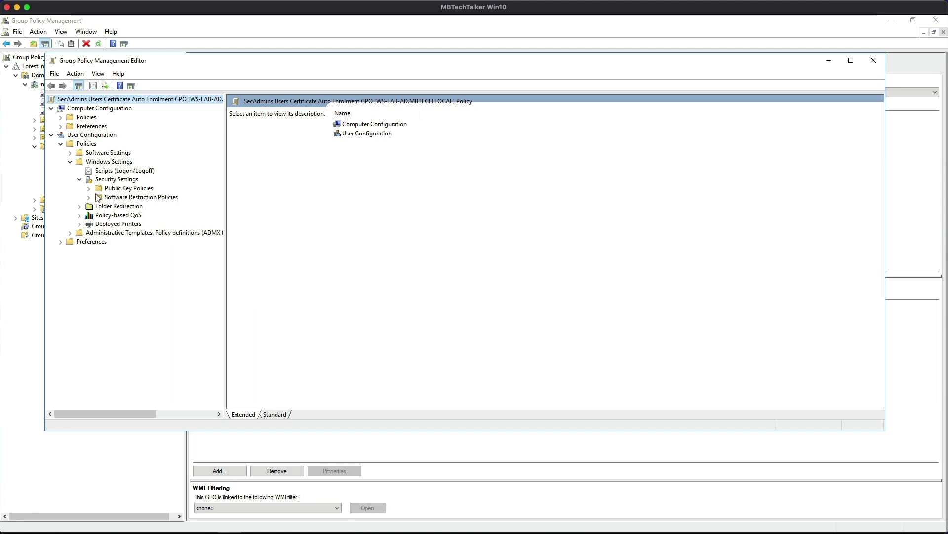
click(90, 189)
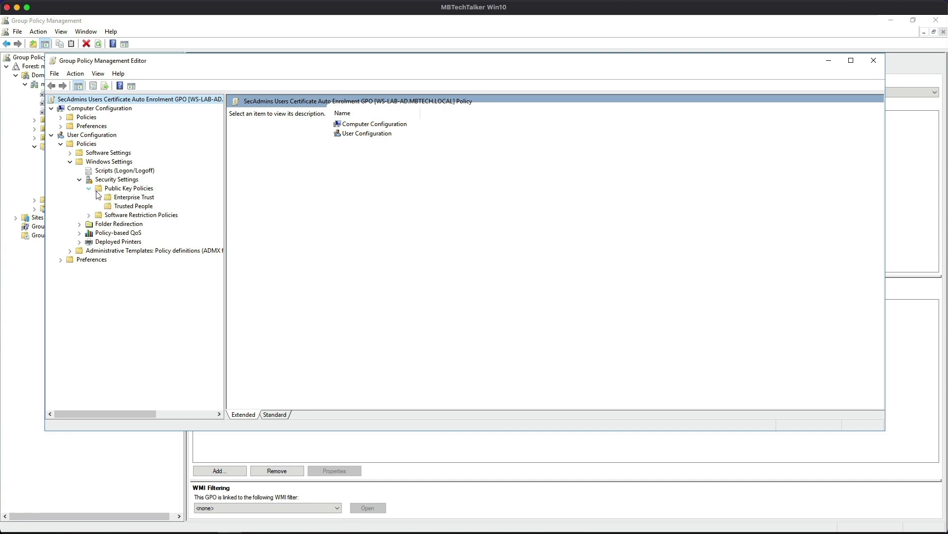
click(118, 191)
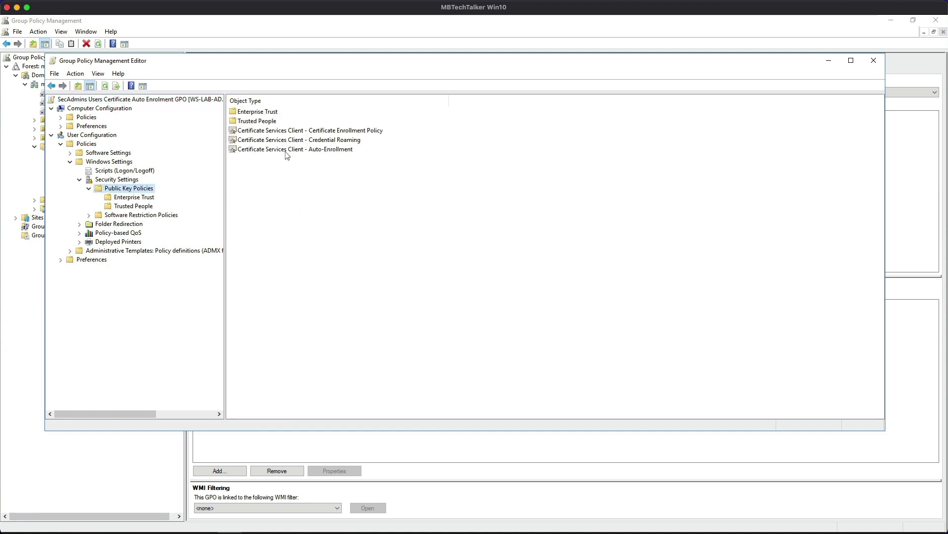
click(308, 150)
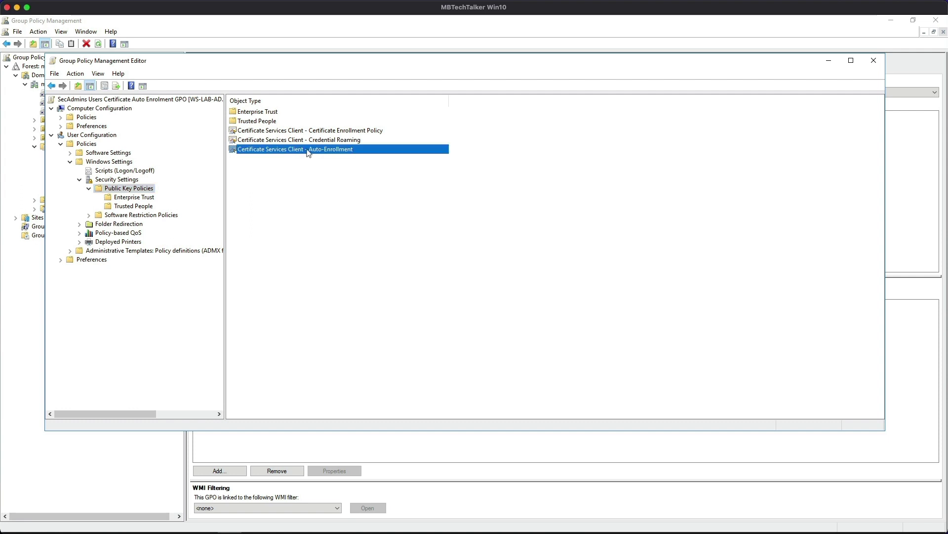
Set Auto-Enrollment to Enabled with renewal of expired and pending certificates, apply, and close the editor.
double_click(308, 151)
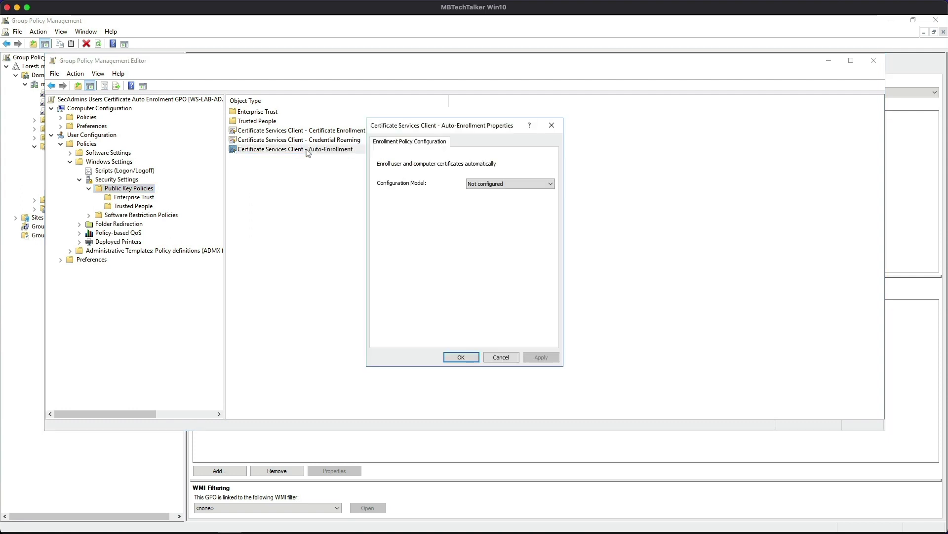
click(547, 185)
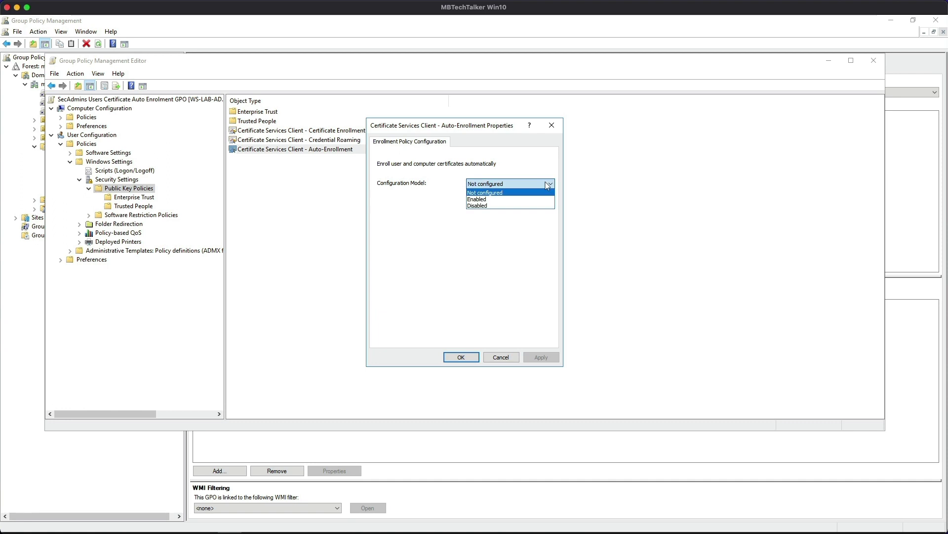
click(525, 199)
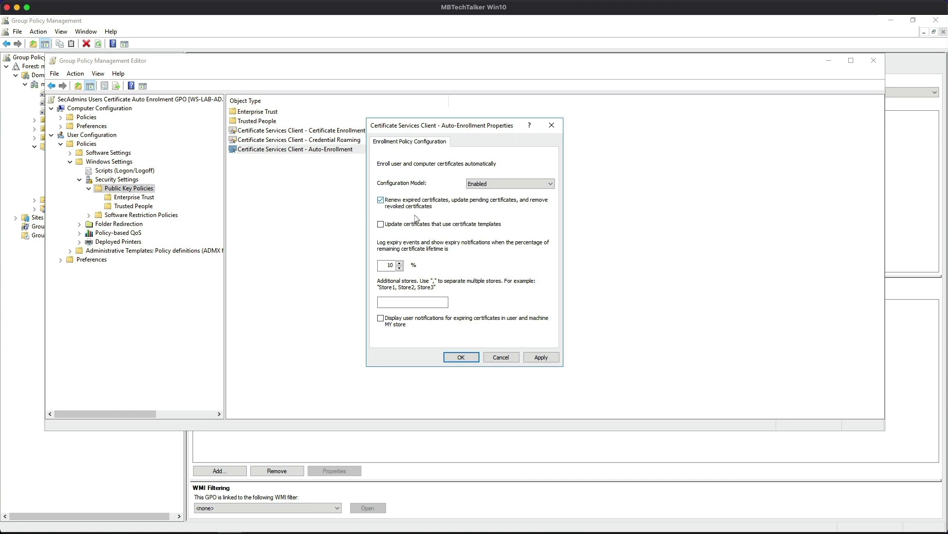
click(380, 200)
click(542, 357)
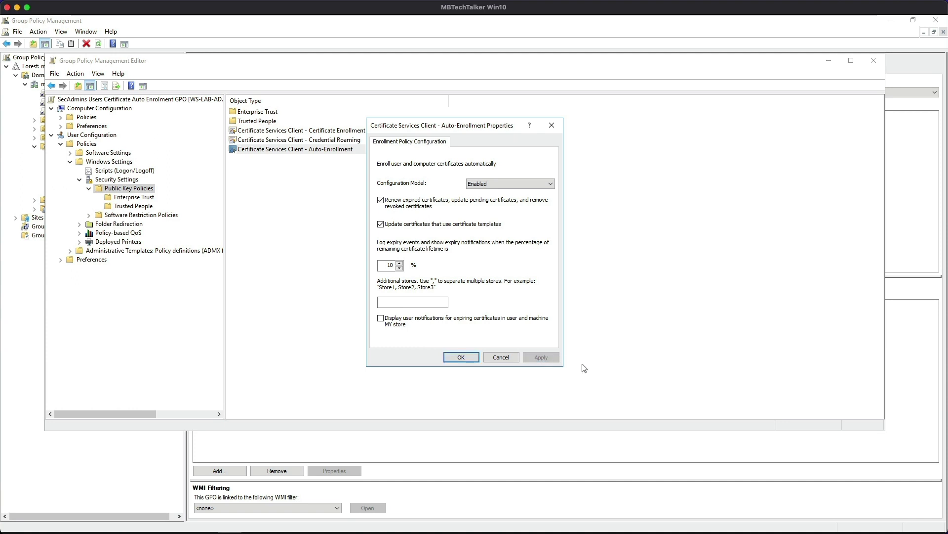
click(470, 358)
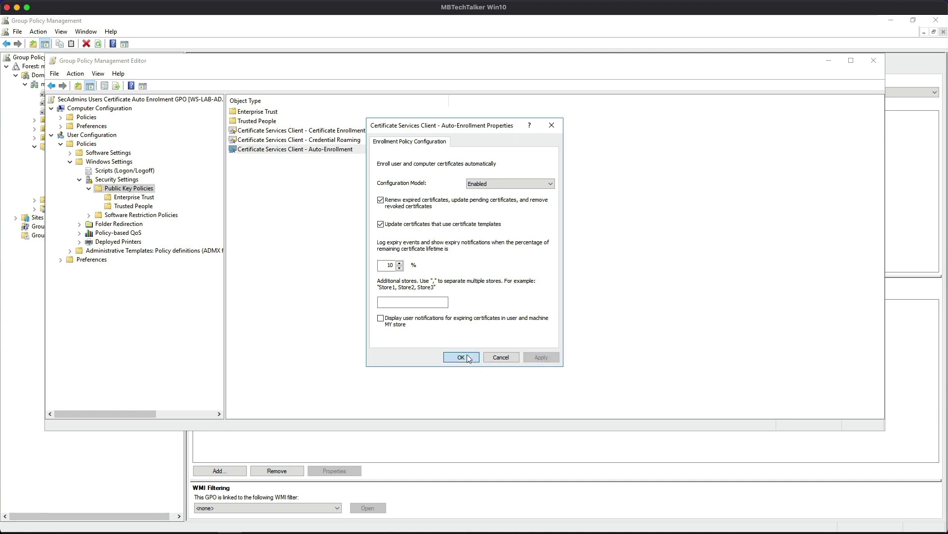
click(874, 62)
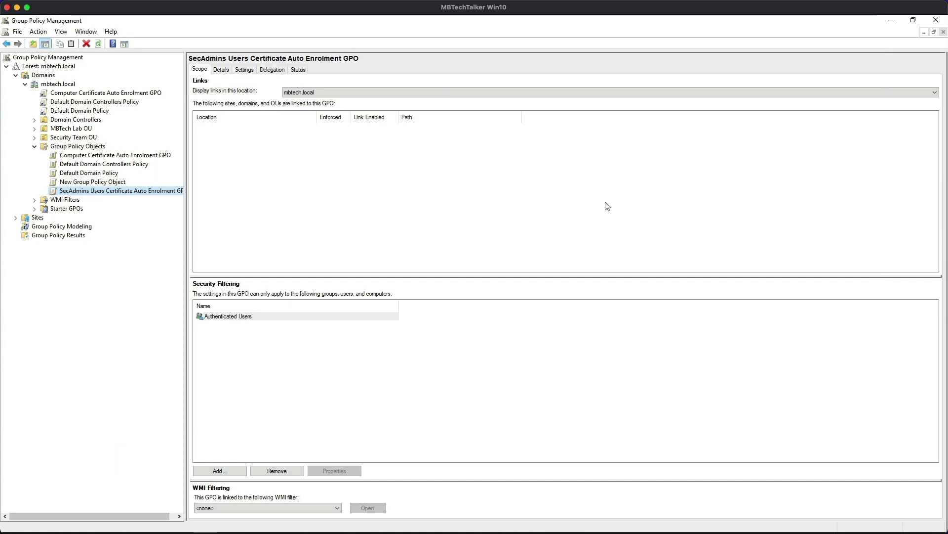
Under Security Team, link the existing SecAdmins Users Certificate Auto Enrolment GPO to SecAdmin User Accounts.
click(73, 137)
click(34, 137)
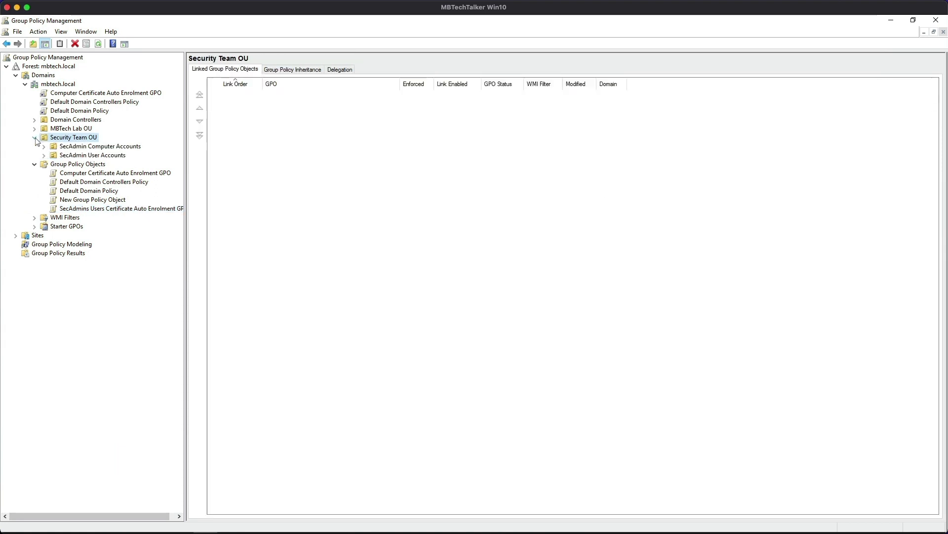
click(85, 157)
right_click(86, 156)
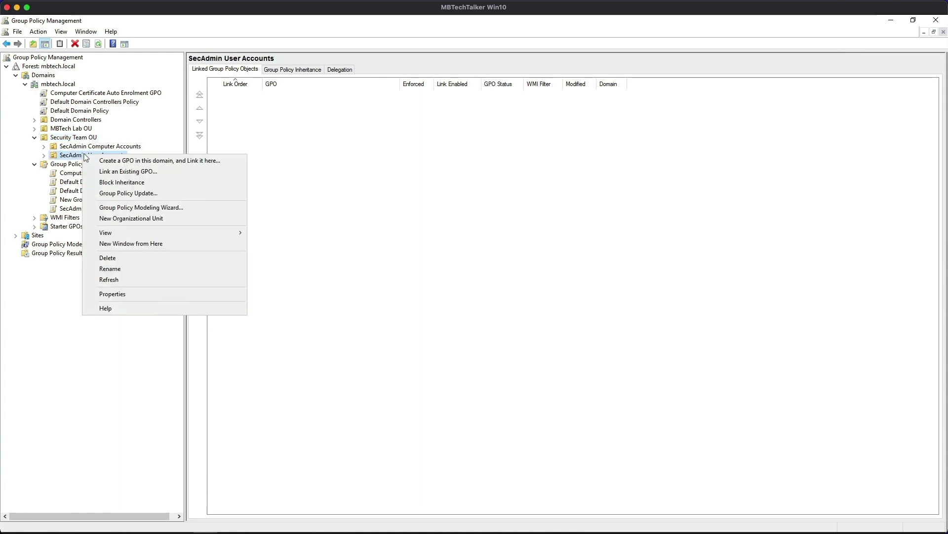
click(105, 173)
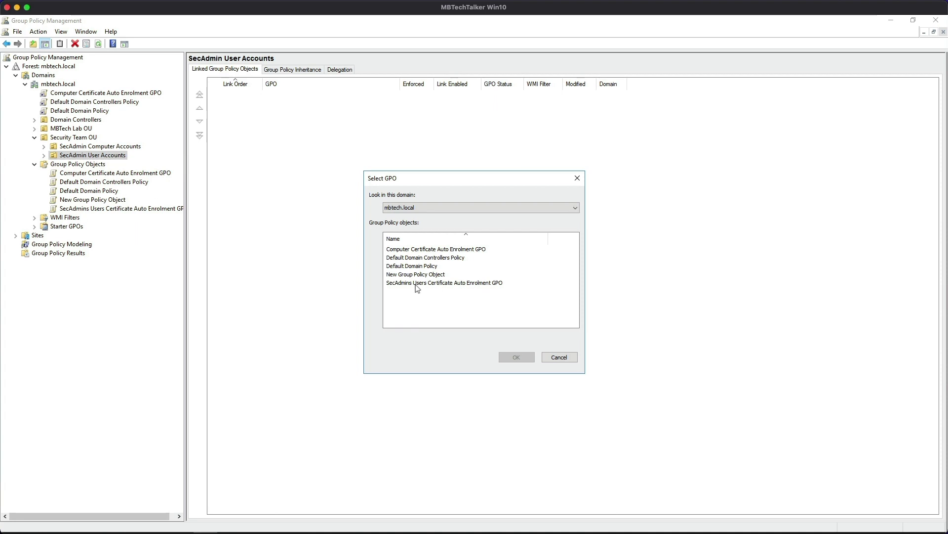
click(478, 284)
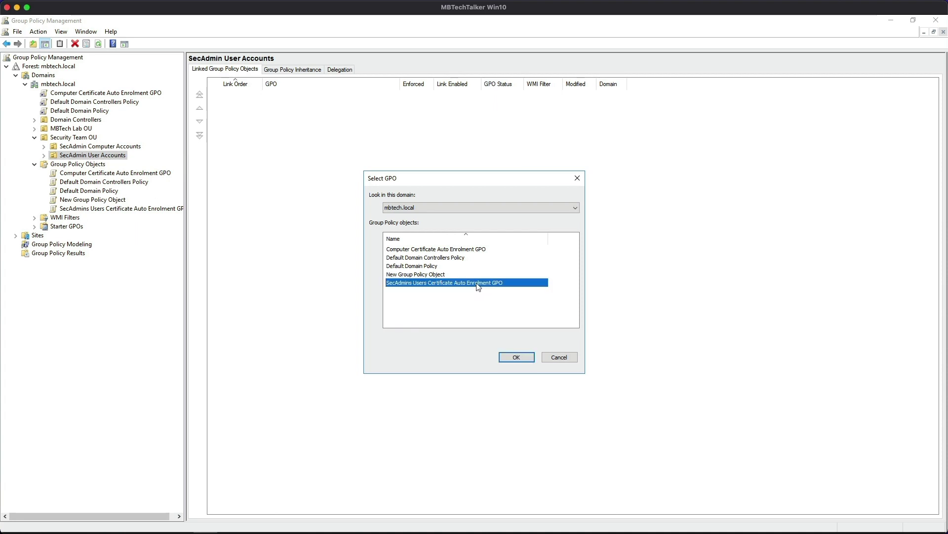
click(517, 356)
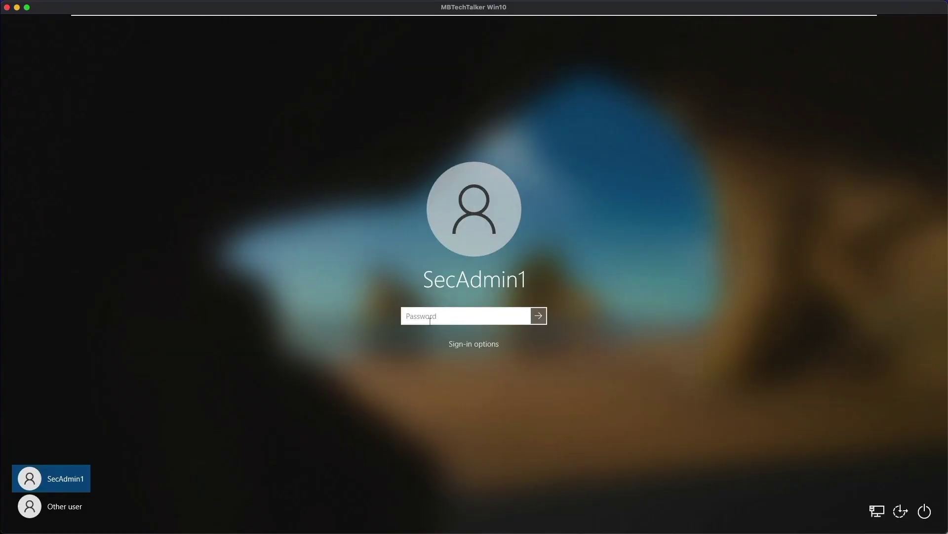
Enter the test user's password to sign in to Windows 10.
text(••••••••)
key(Return)
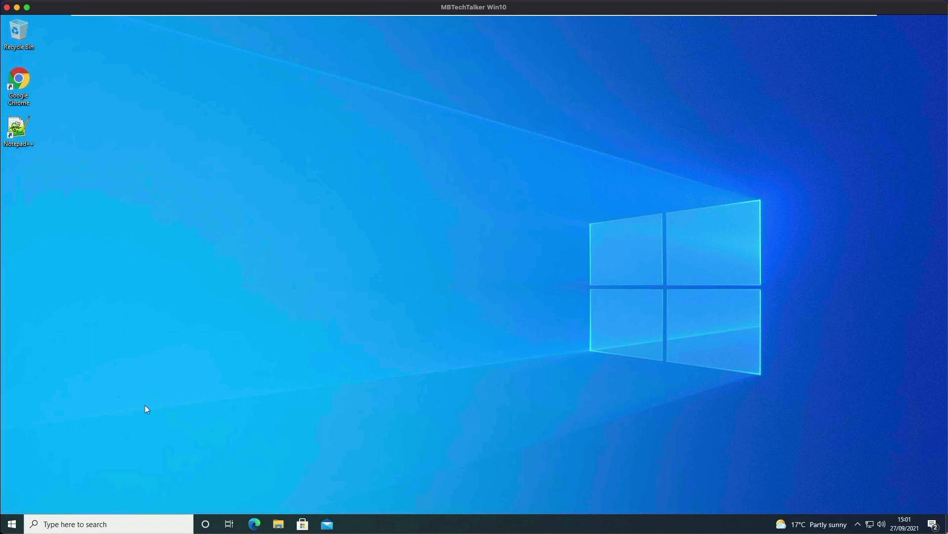
Launch mmc as administrator and add the Certificates snap-in for My user account.
key(super+r)
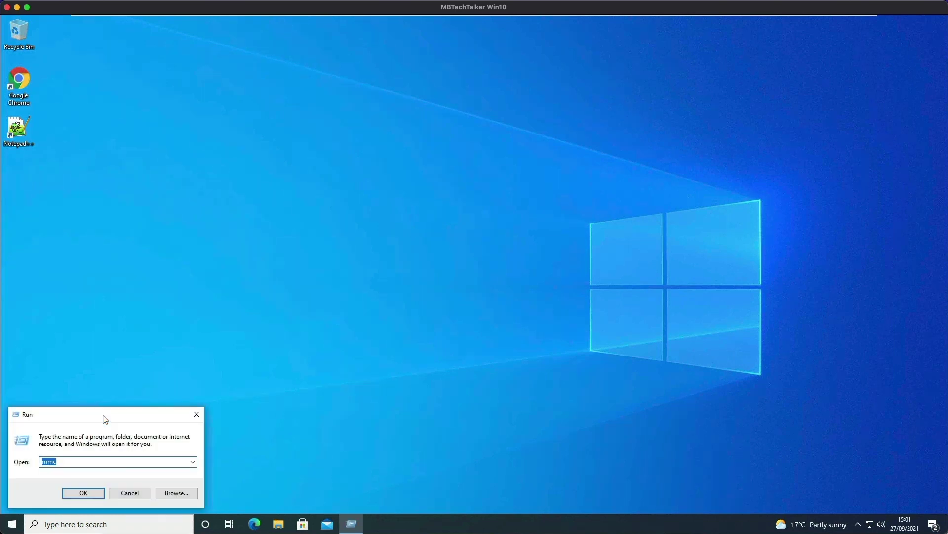
key(Return)
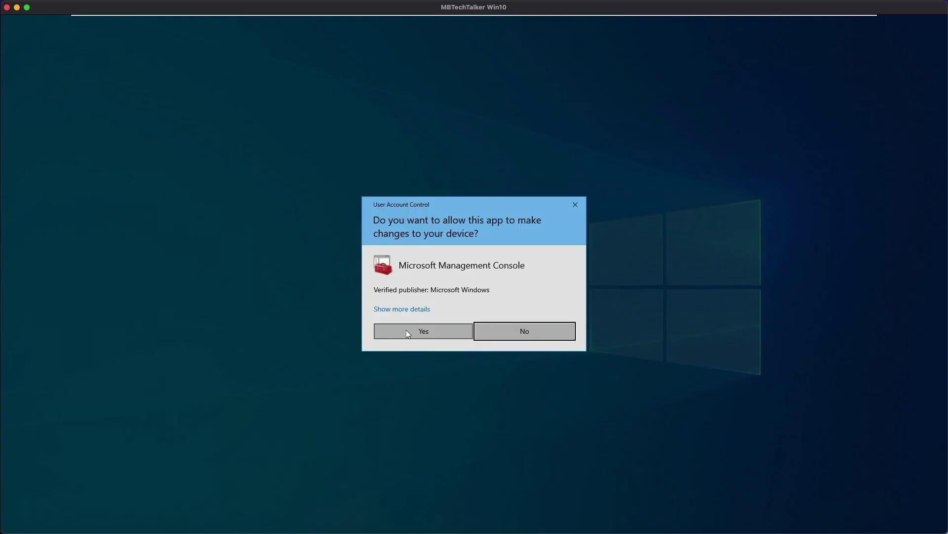
click(407, 331)
click(99, 112)
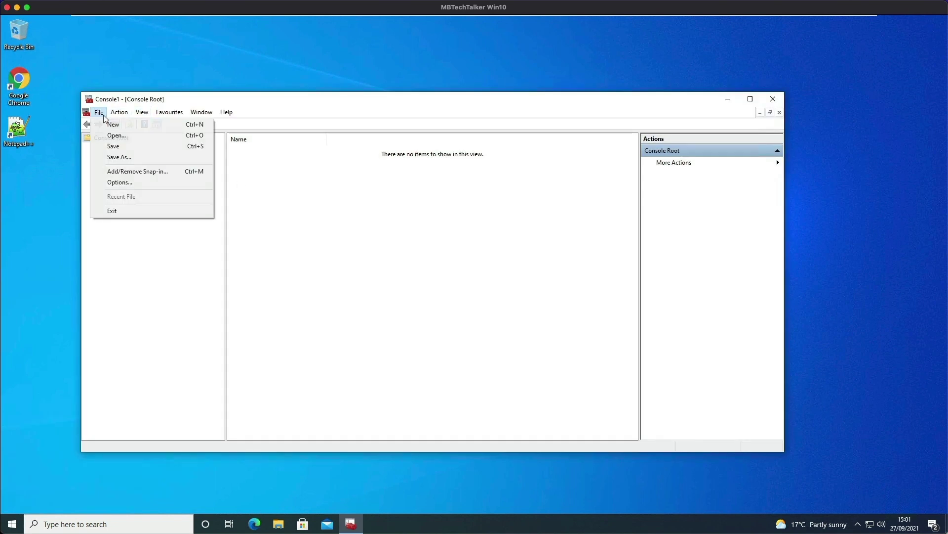
click(128, 173)
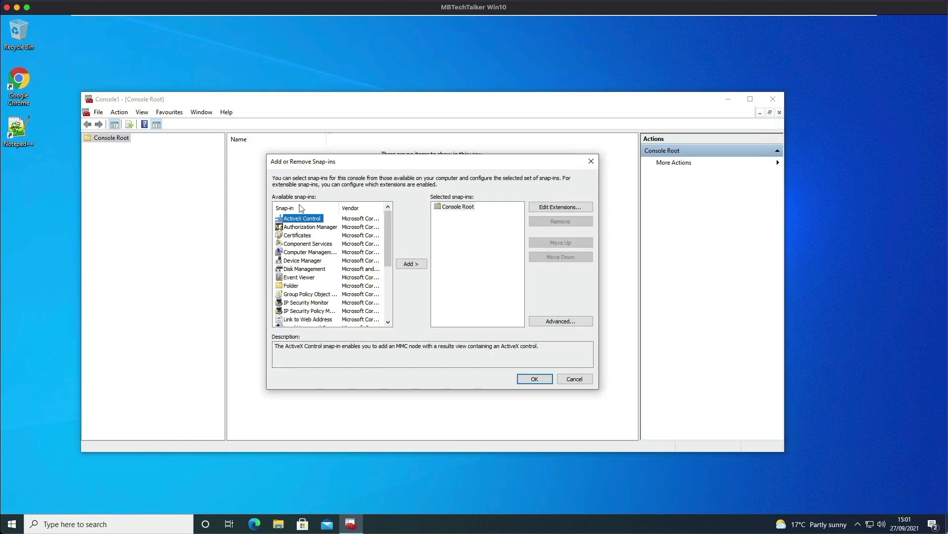
click(306, 237)
click(406, 262)
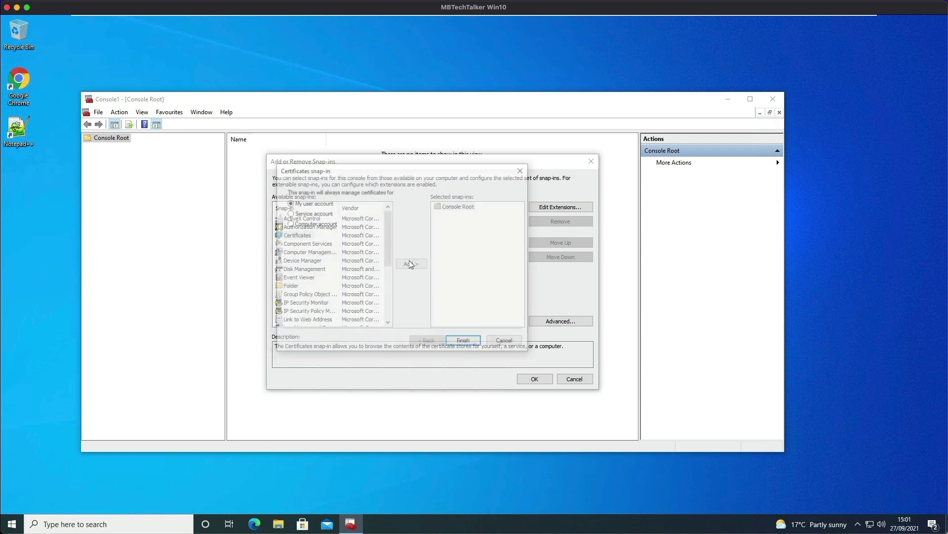
click(476, 342)
click(535, 379)
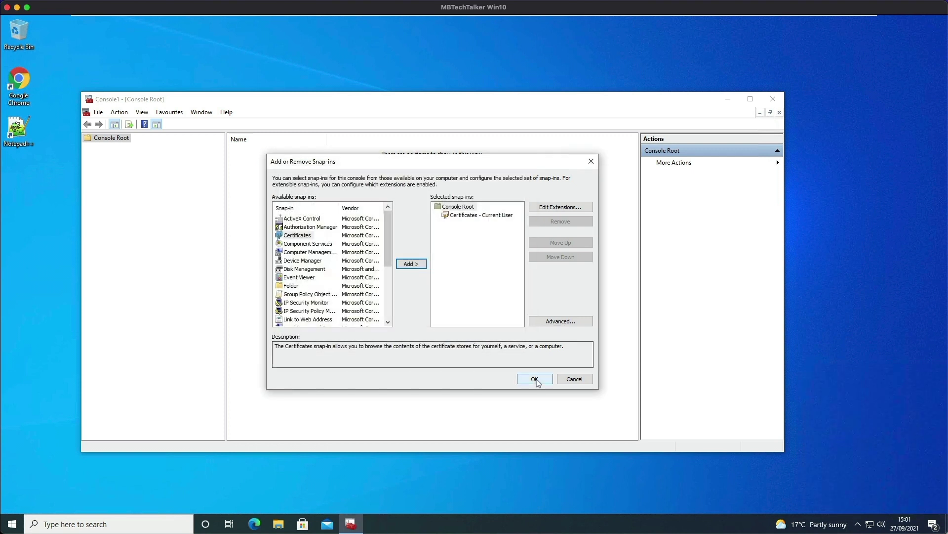
Maximise the console and list the certificates in the Current User Personal store.
click(751, 99)
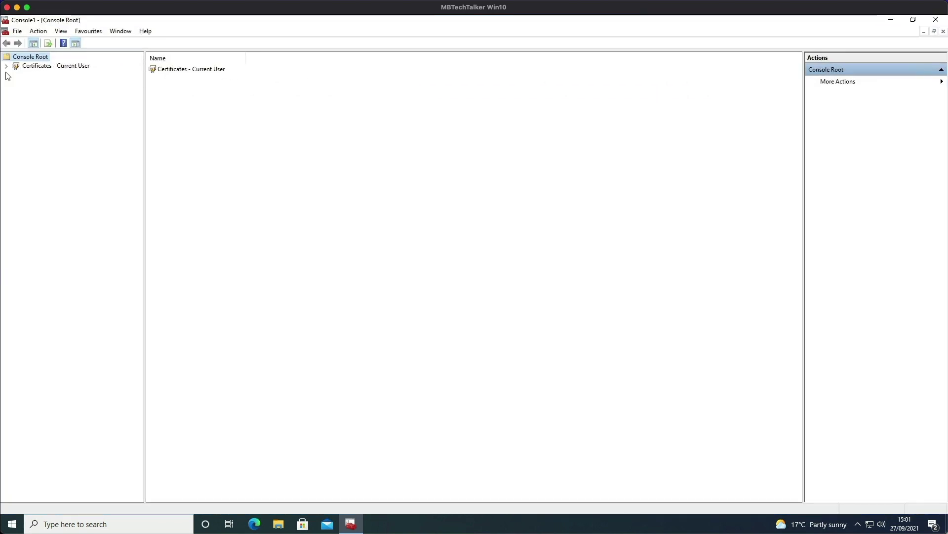
click(6, 66)
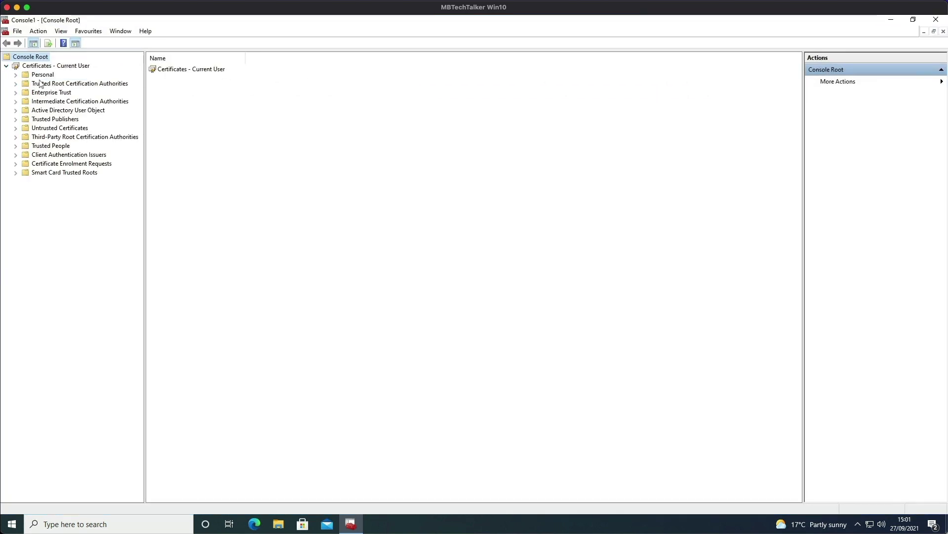
click(41, 78)
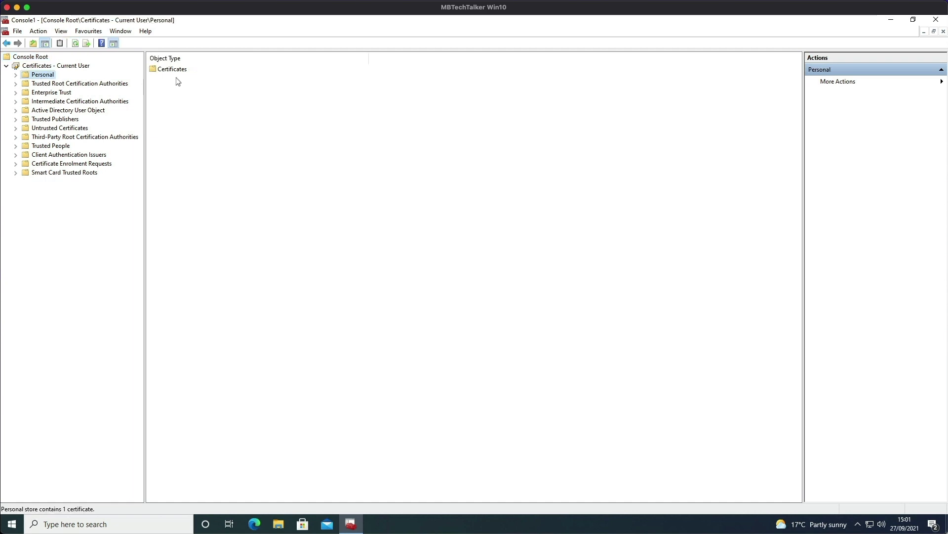
click(17, 75)
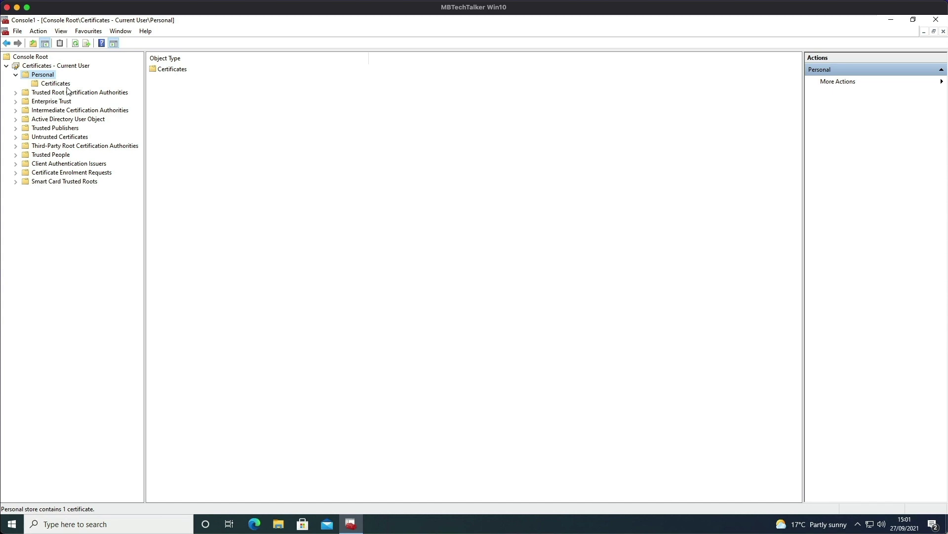
double_click(173, 69)
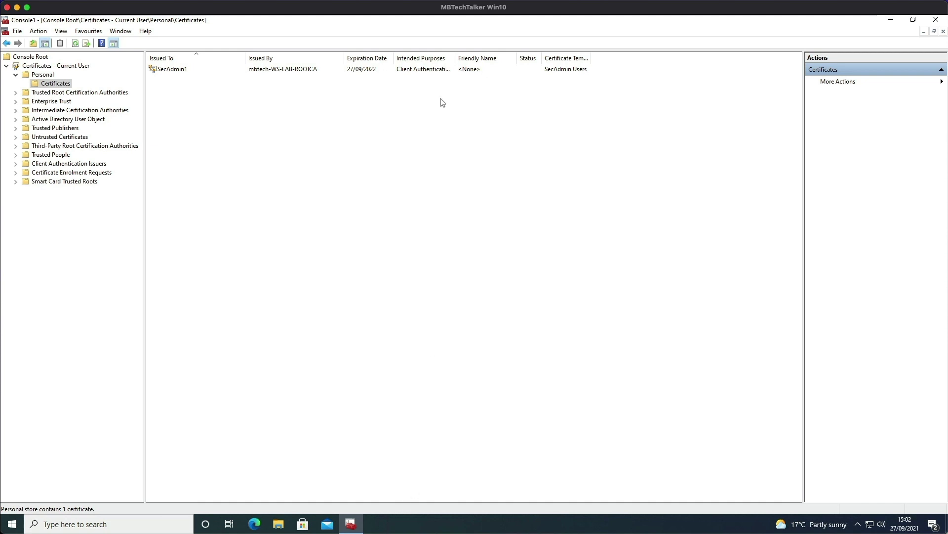
On the Windows Server 2016 VM, review the CA's Issued Certificates, then list its Certificate Templates.
mouse_move(533, 19)
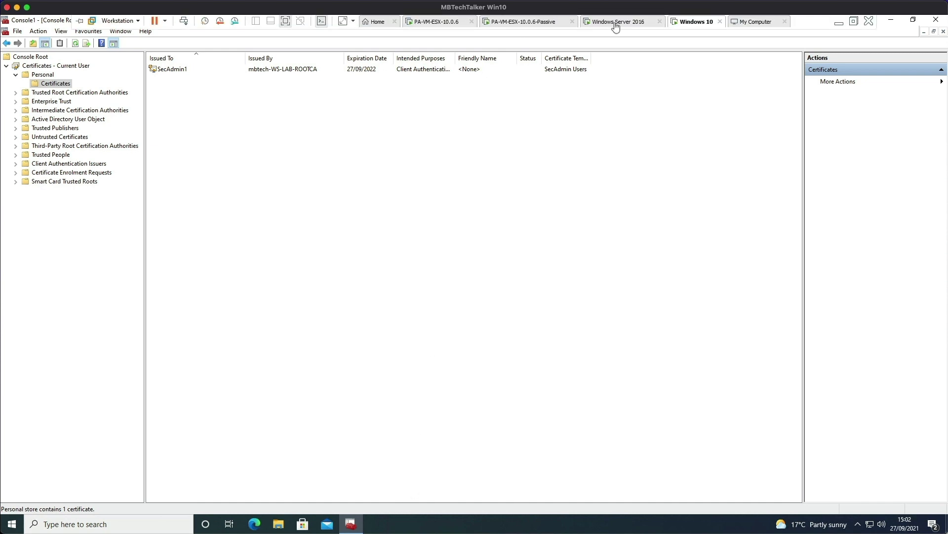
click(634, 27)
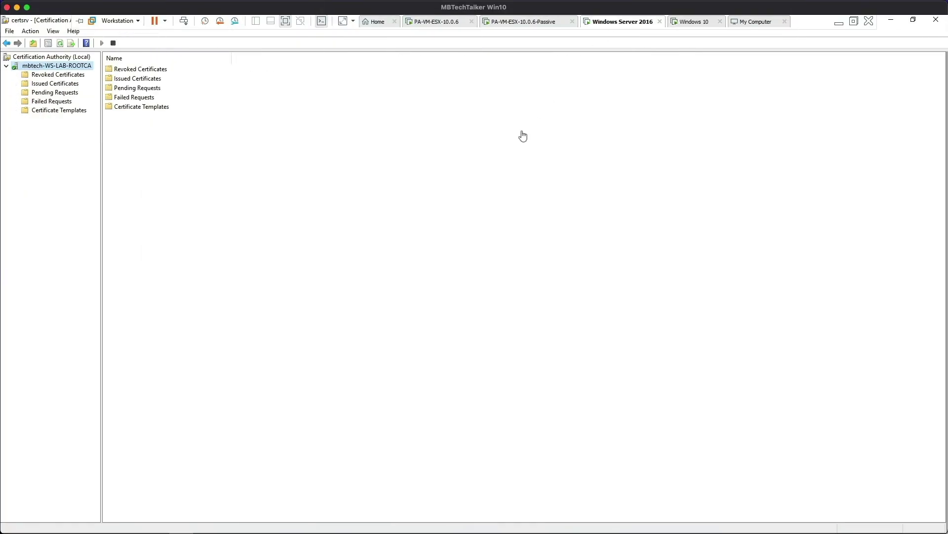
click(55, 84)
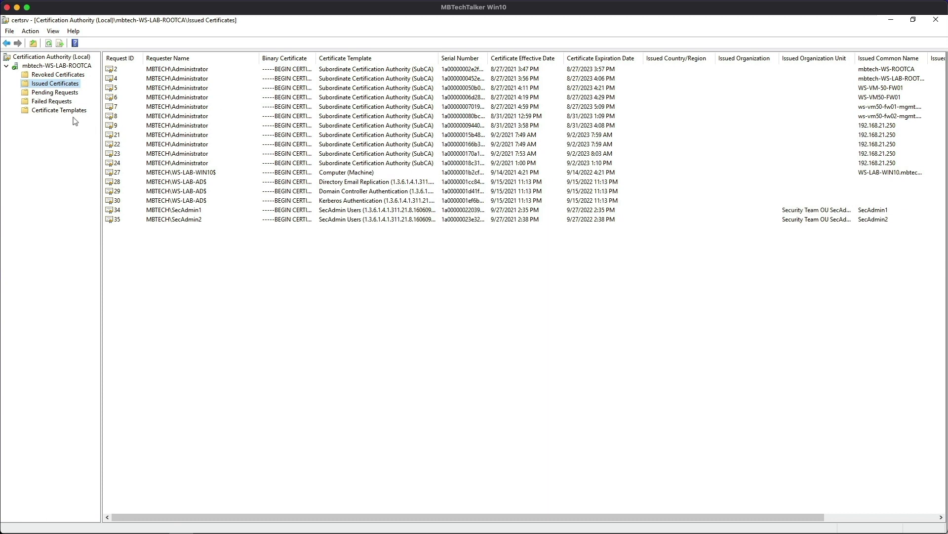
click(58, 111)
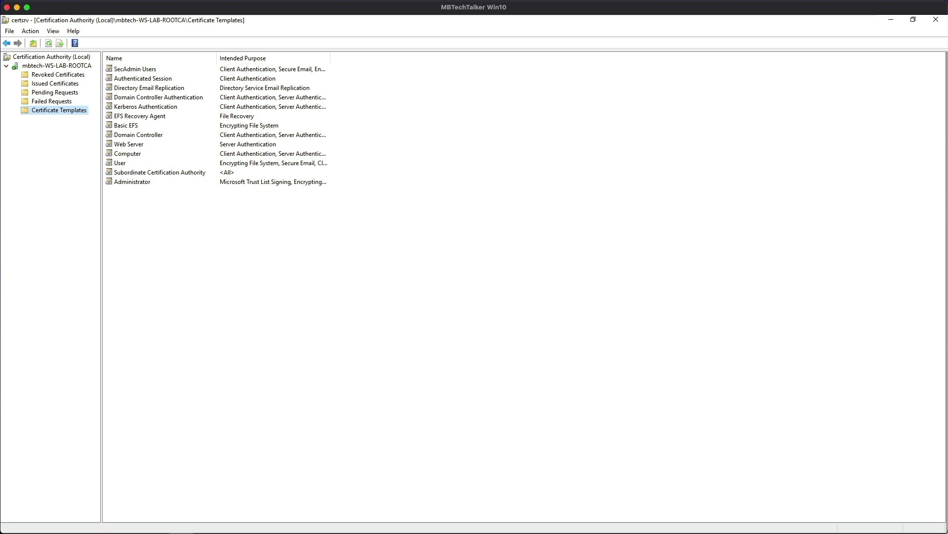
Open the Certificate Templates Console via Manage and maximise it.
right_click(59, 117)
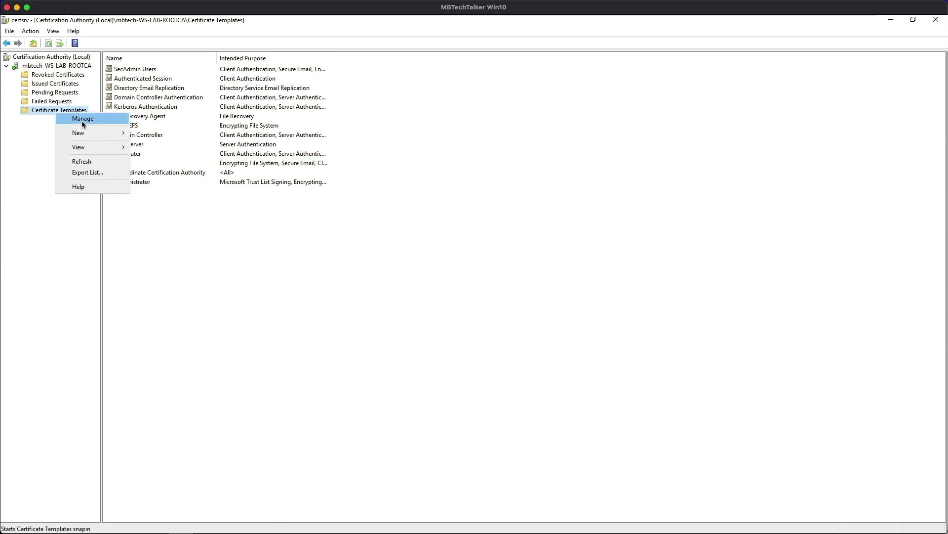
click(82, 119)
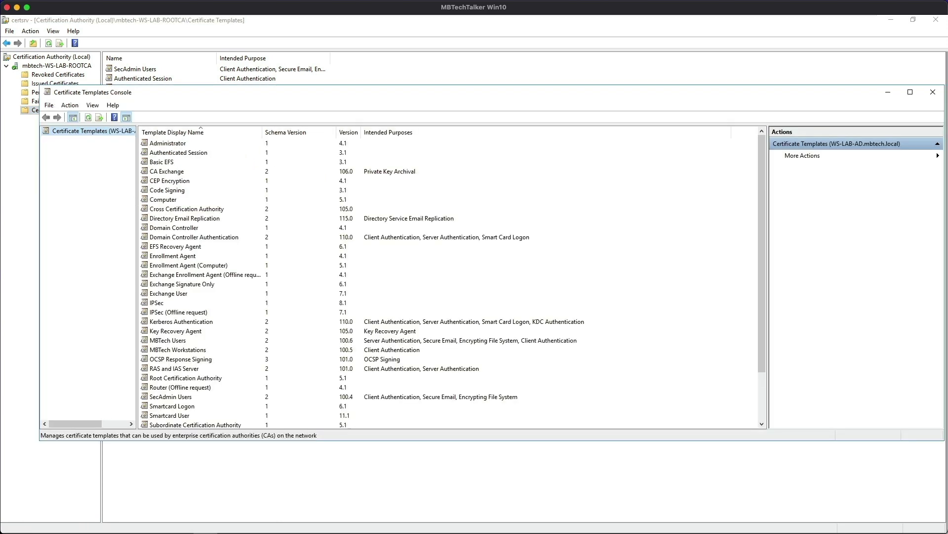
click(910, 92)
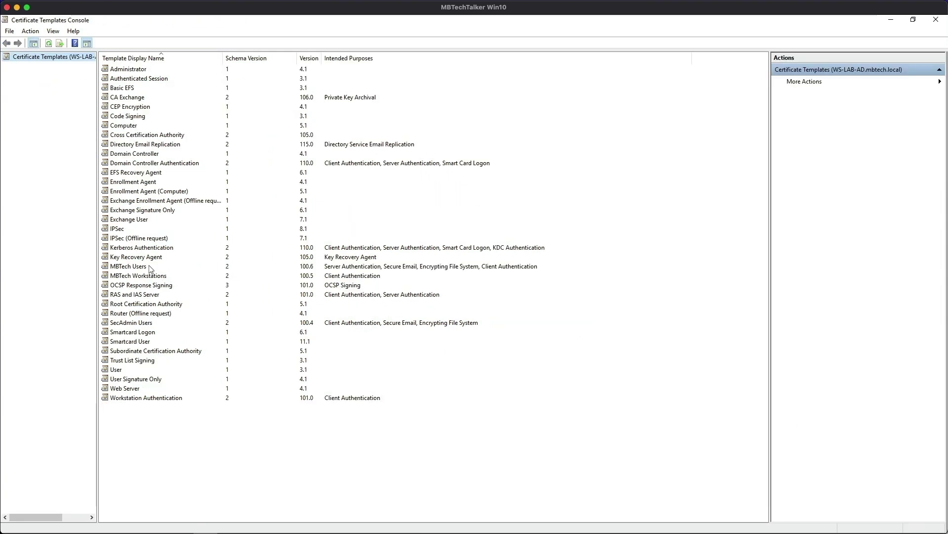
Show the SecAdmin Users template properties on the Subject Name tab.
click(126, 326)
right_click(126, 325)
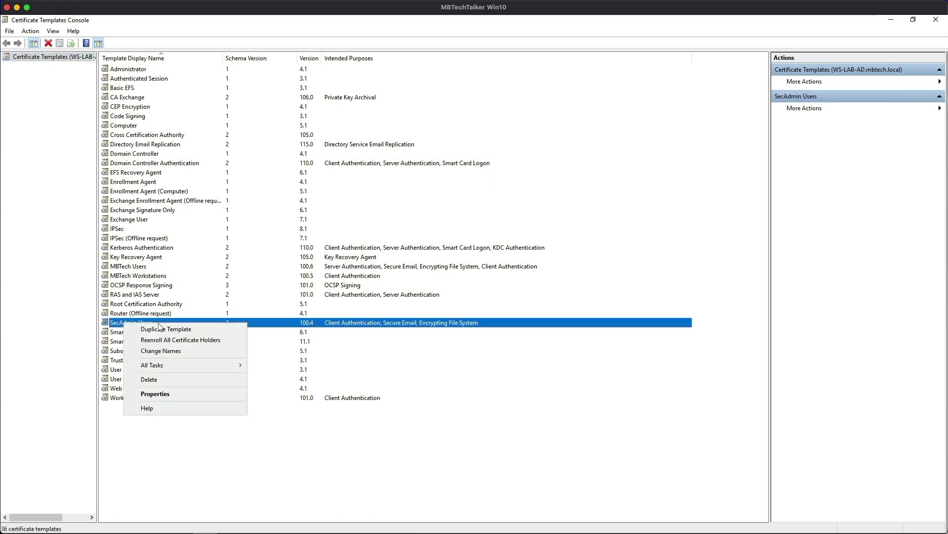
click(172, 395)
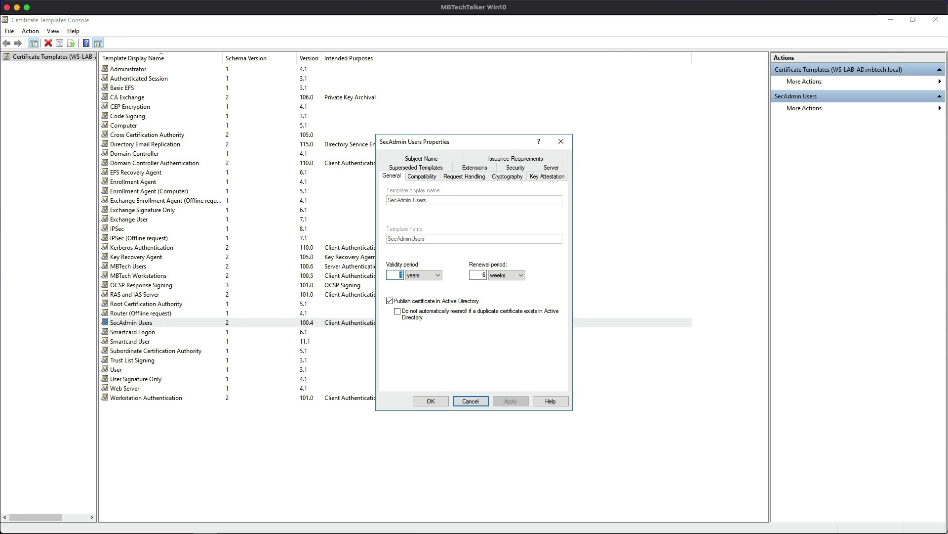
click(447, 161)
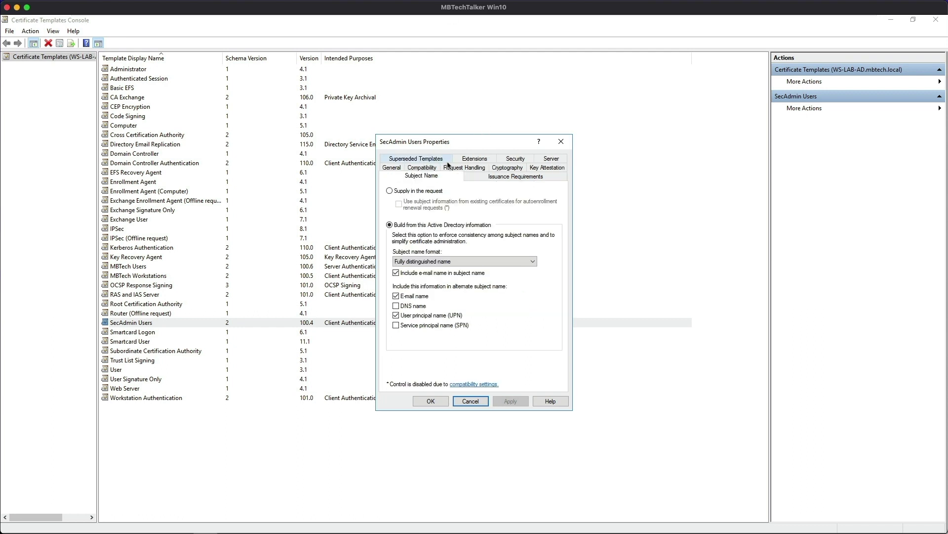
click(415, 262)
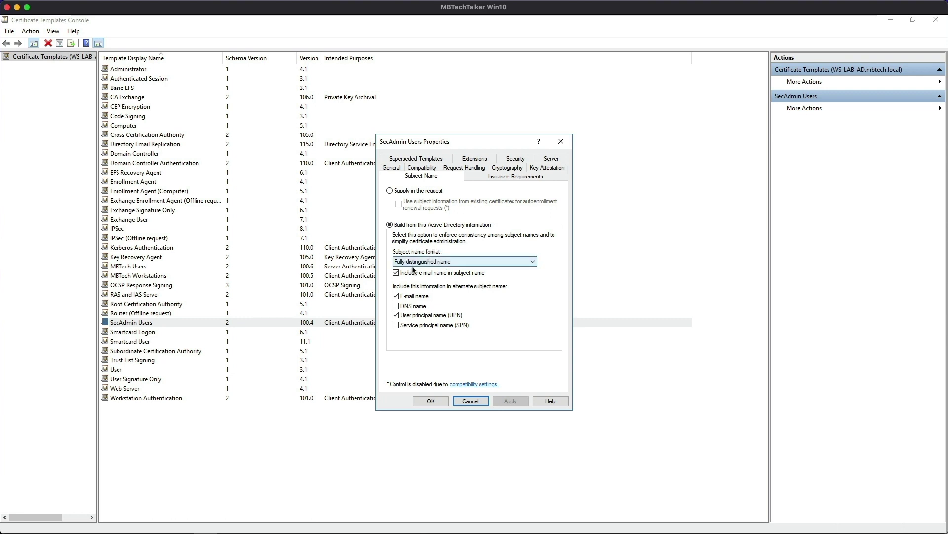